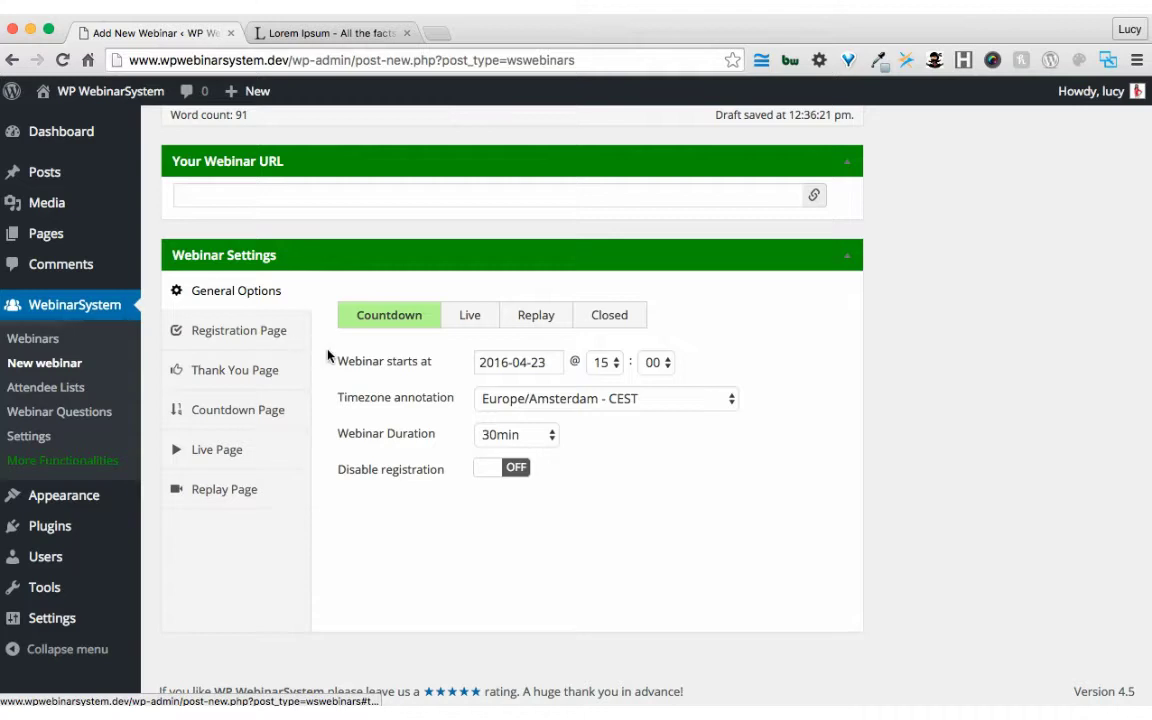
Step: Open the webinar's Registration Page settings and preview the registration page down to its description
click(275, 334)
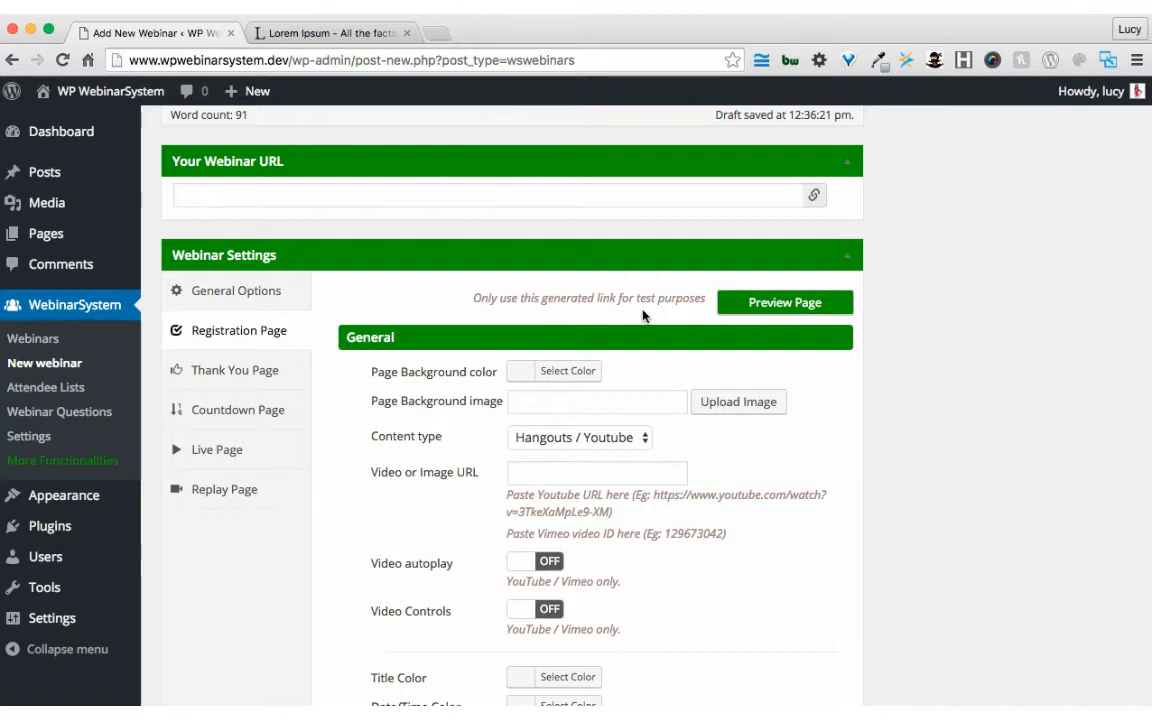
click(721, 308)
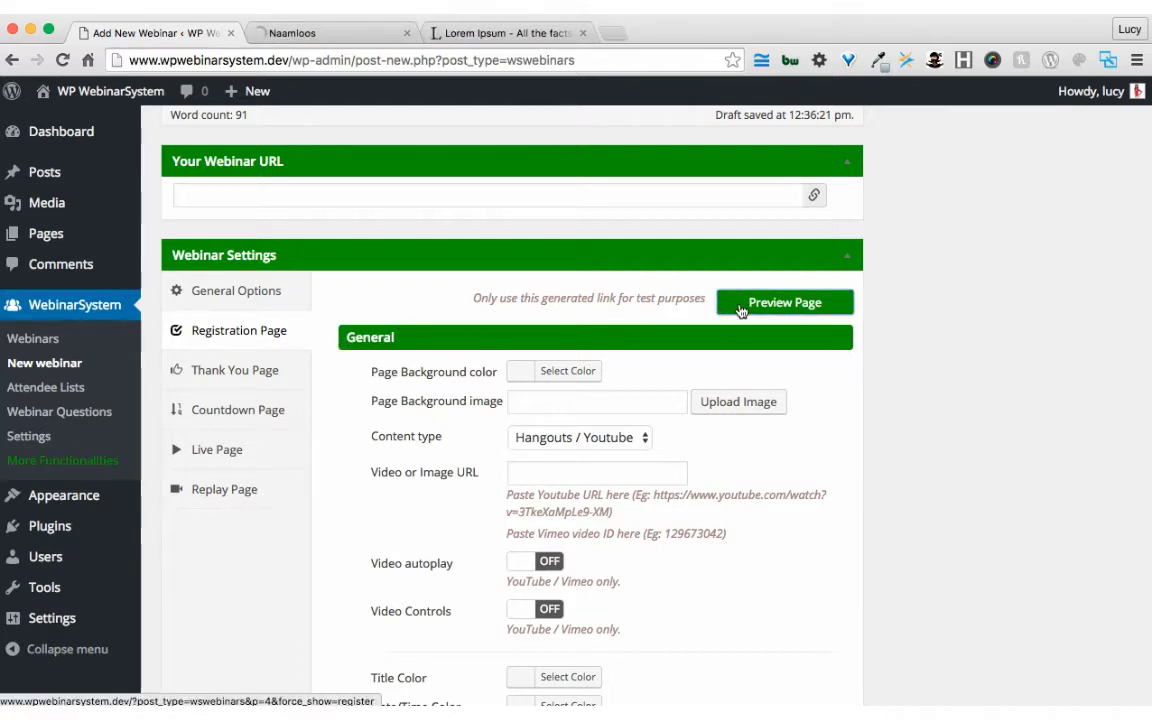
click(314, 38)
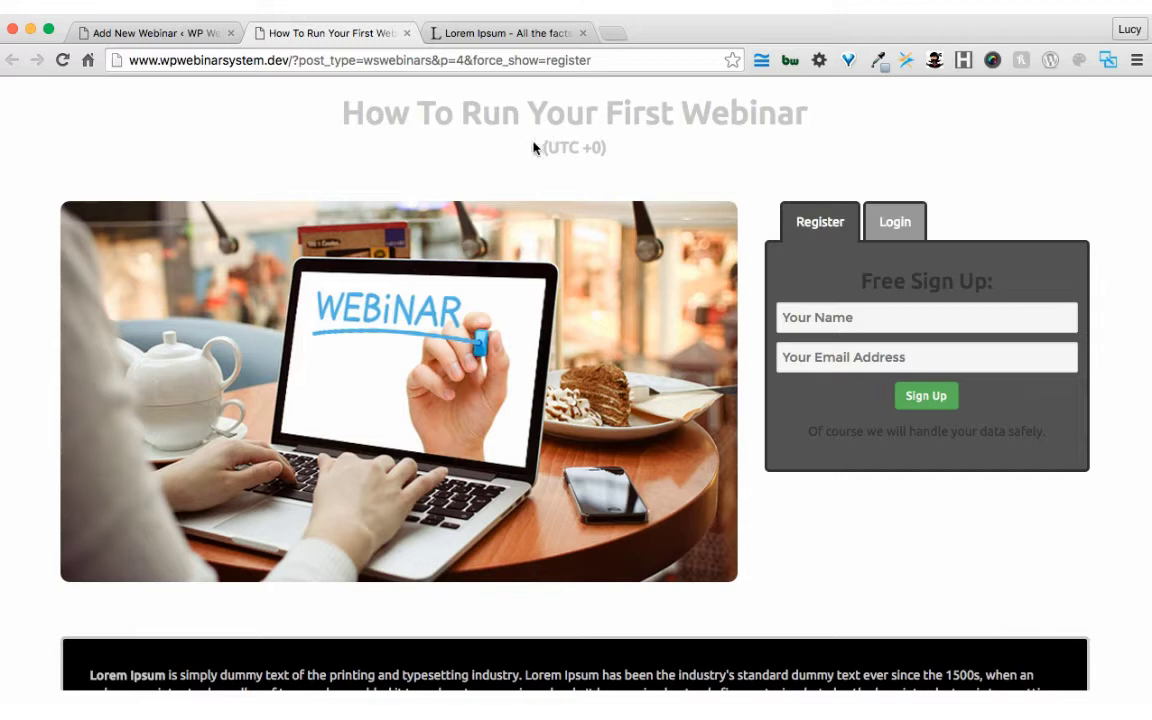
scroll(596, 150, down, 3)
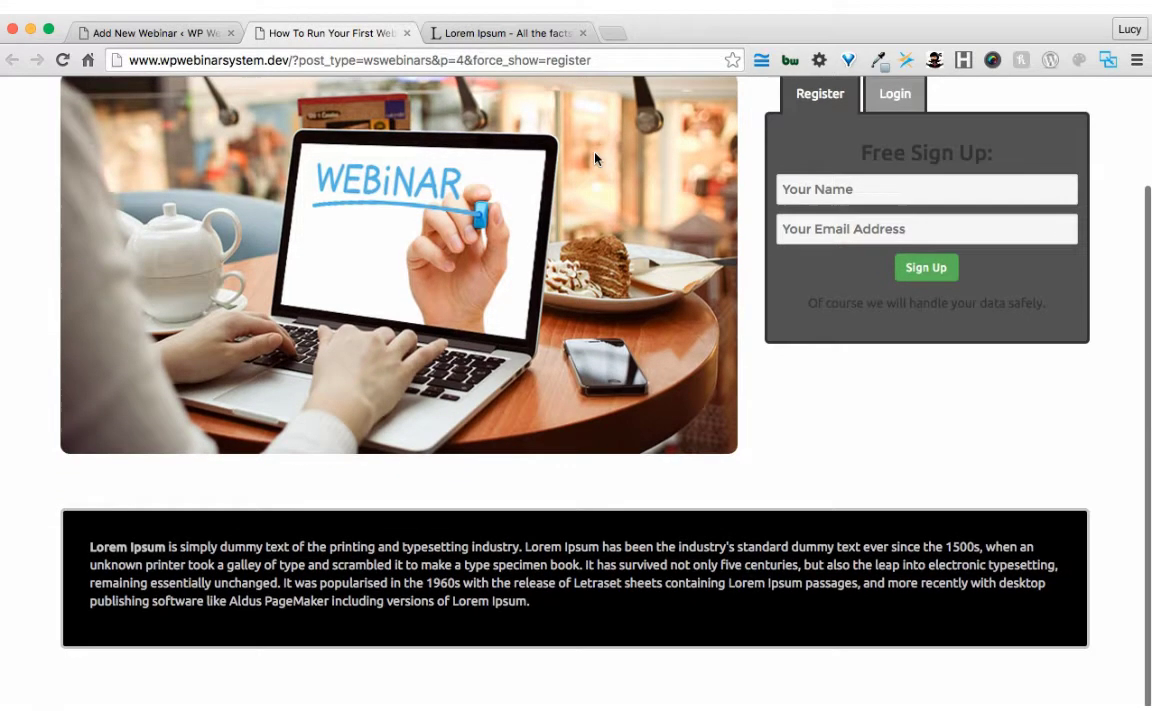
scroll(595, 158, up, 3)
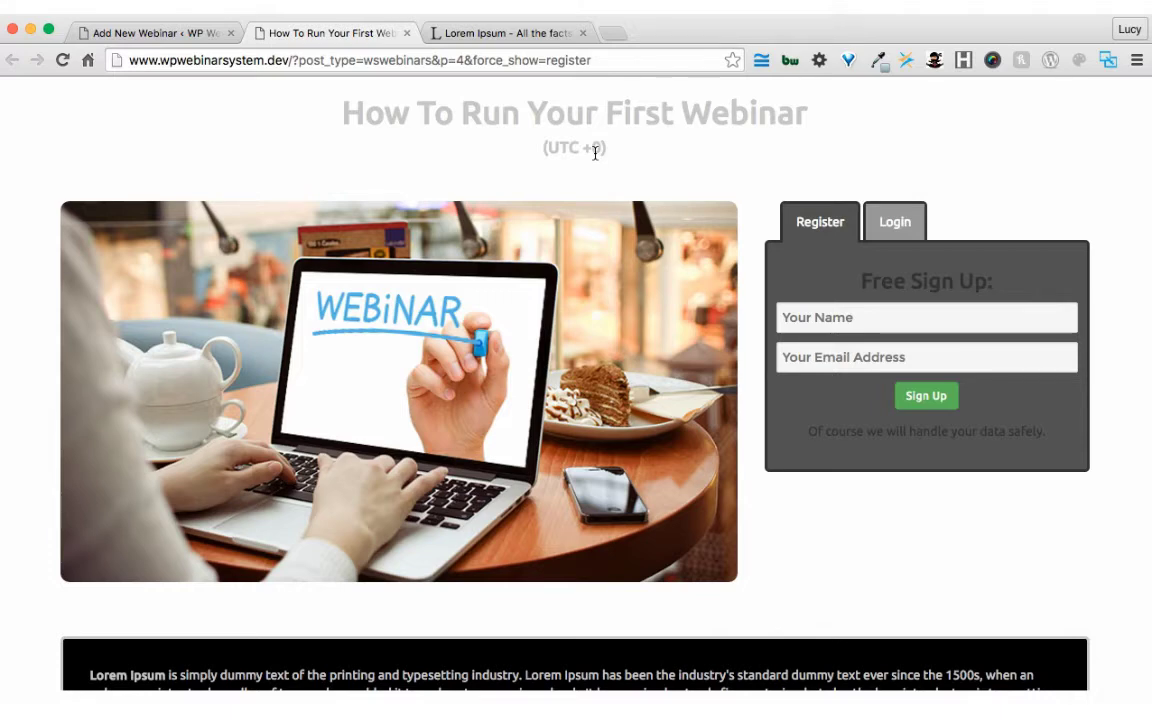
Step: Set the registration page's background color to white (#ffffff) and its content type to Image
click(168, 31)
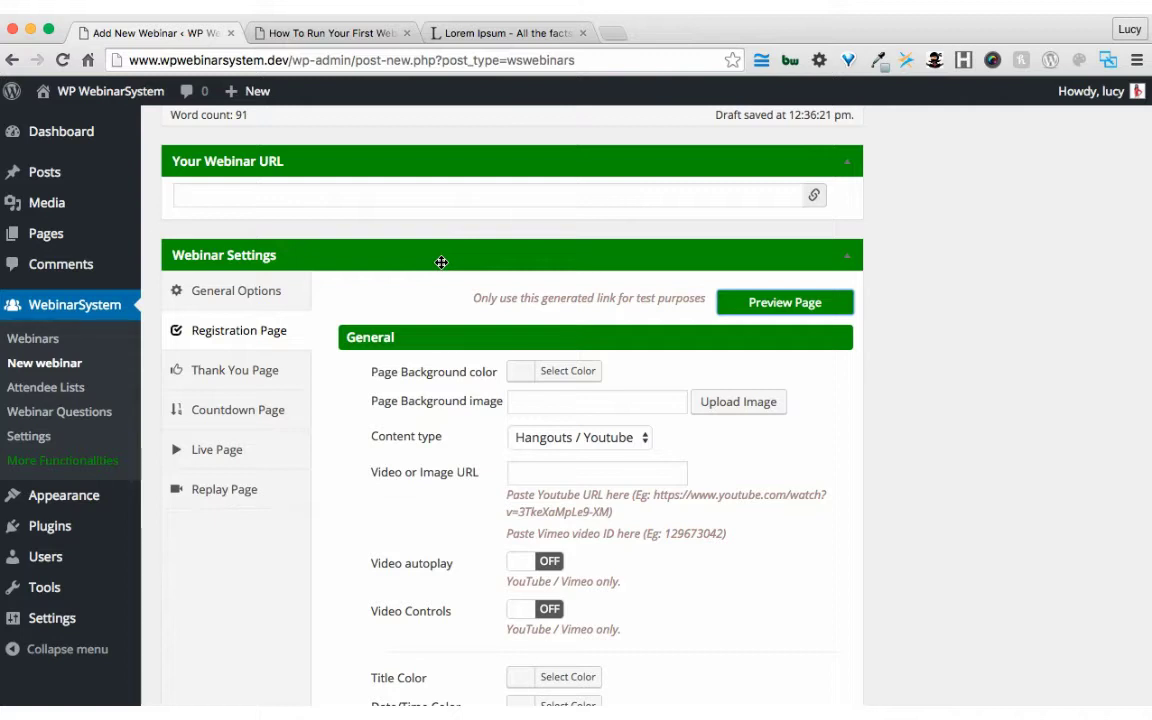
click(520, 373)
click(546, 579)
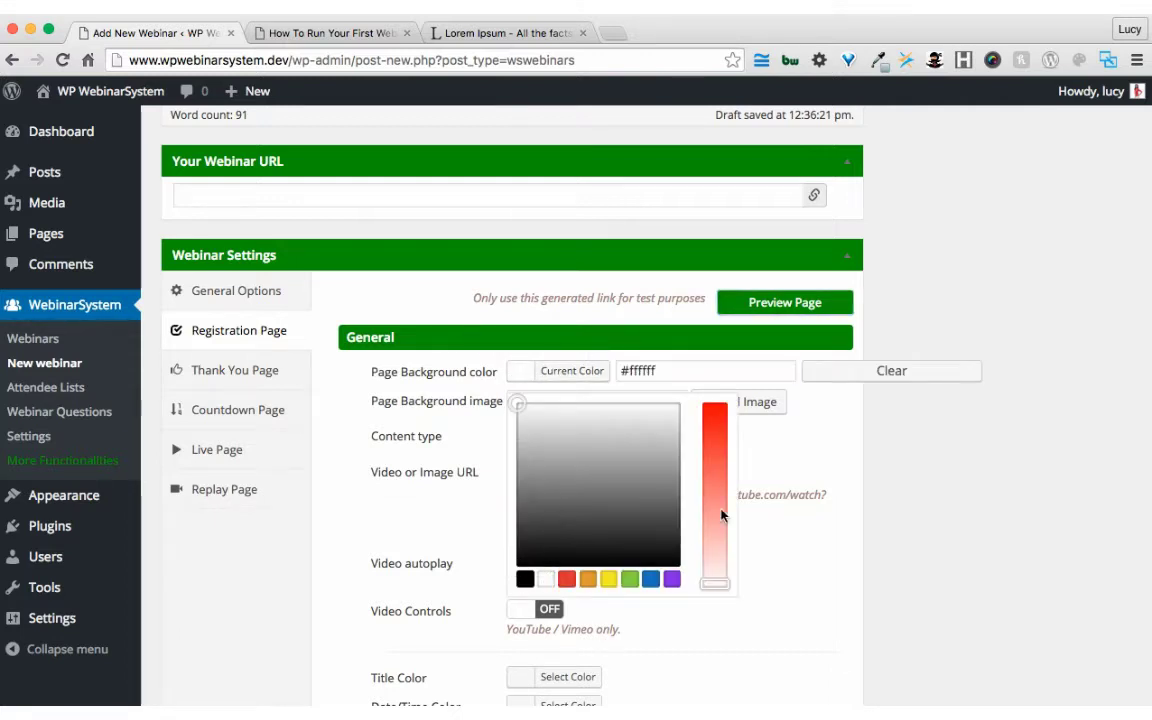
click(924, 443)
click(640, 437)
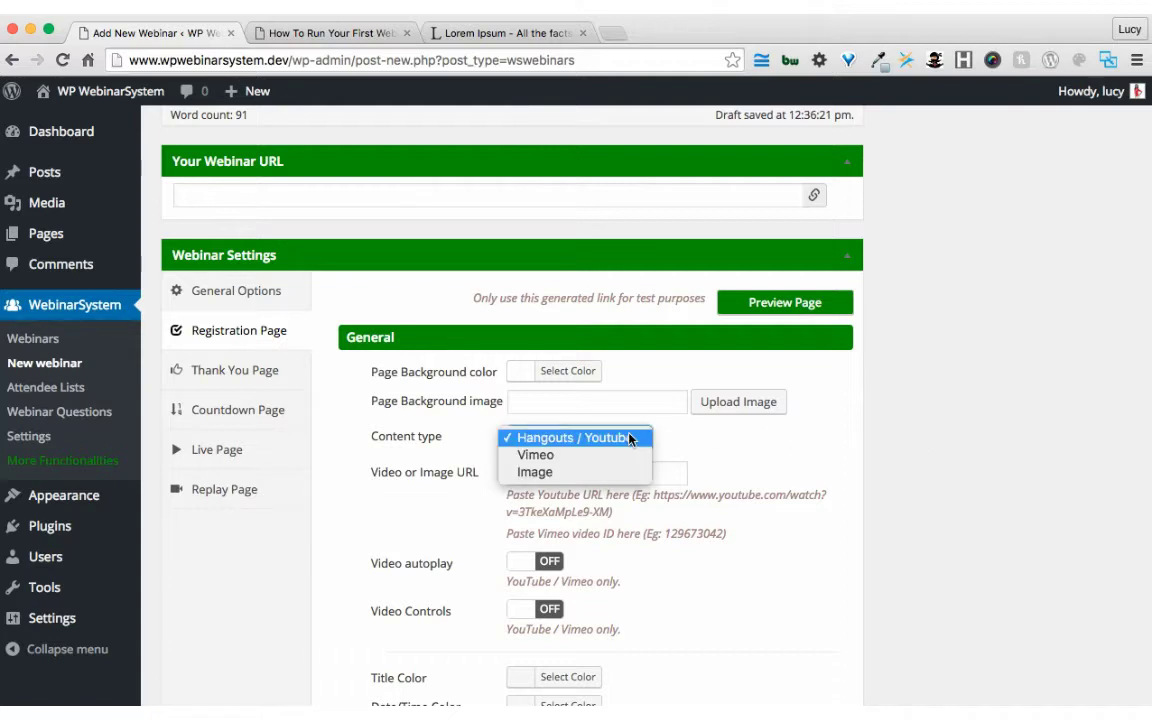
click(600, 472)
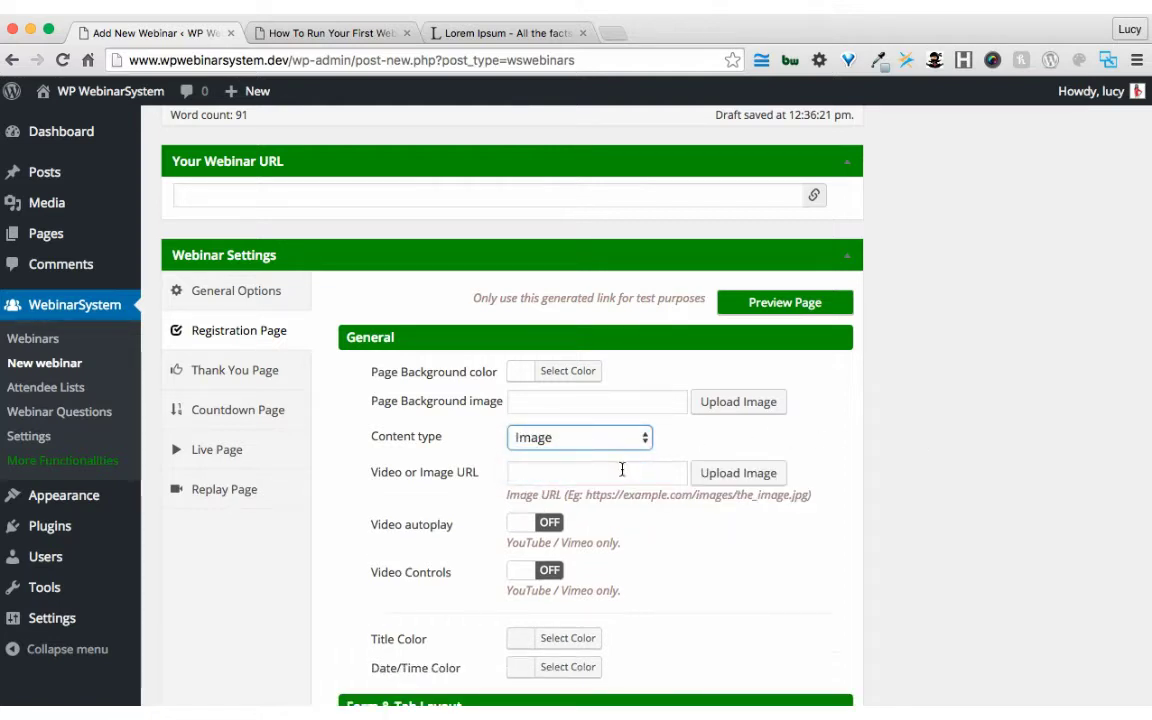
Step: Upload webinarregistration-white.jpg and webinarthankyou-white.jpg, and use webinarregistration-white.jpg as the registration page image
click(708, 479)
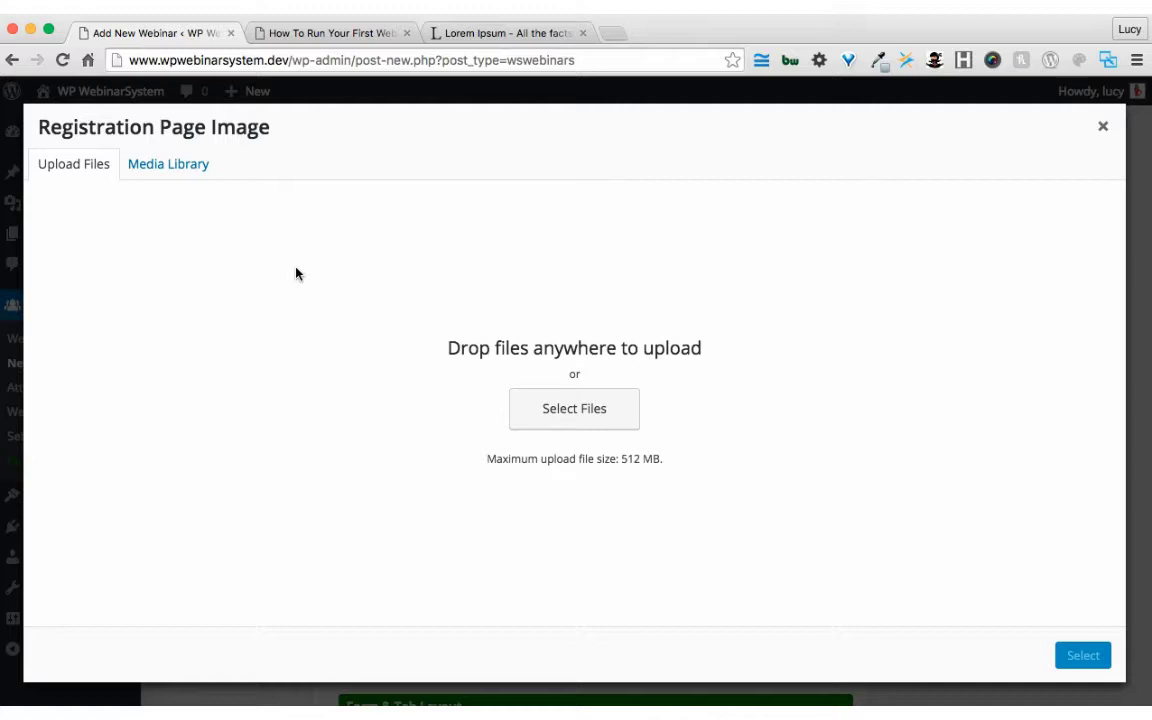
click(160, 170)
click(92, 172)
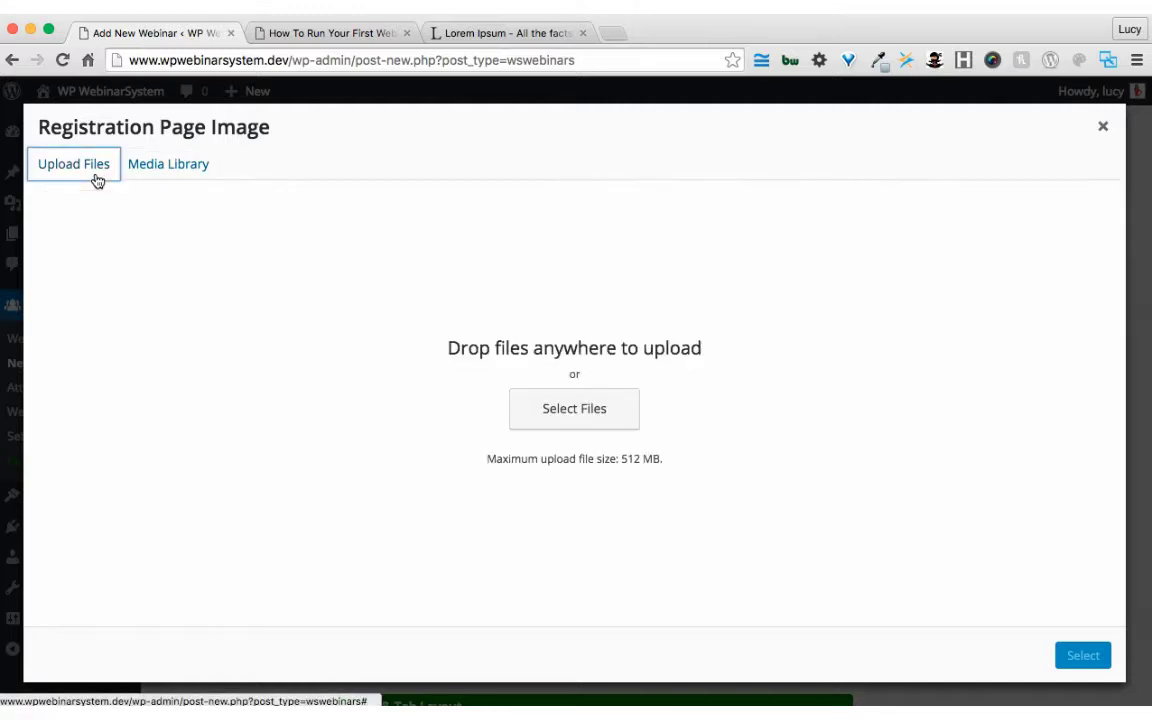
click(535, 427)
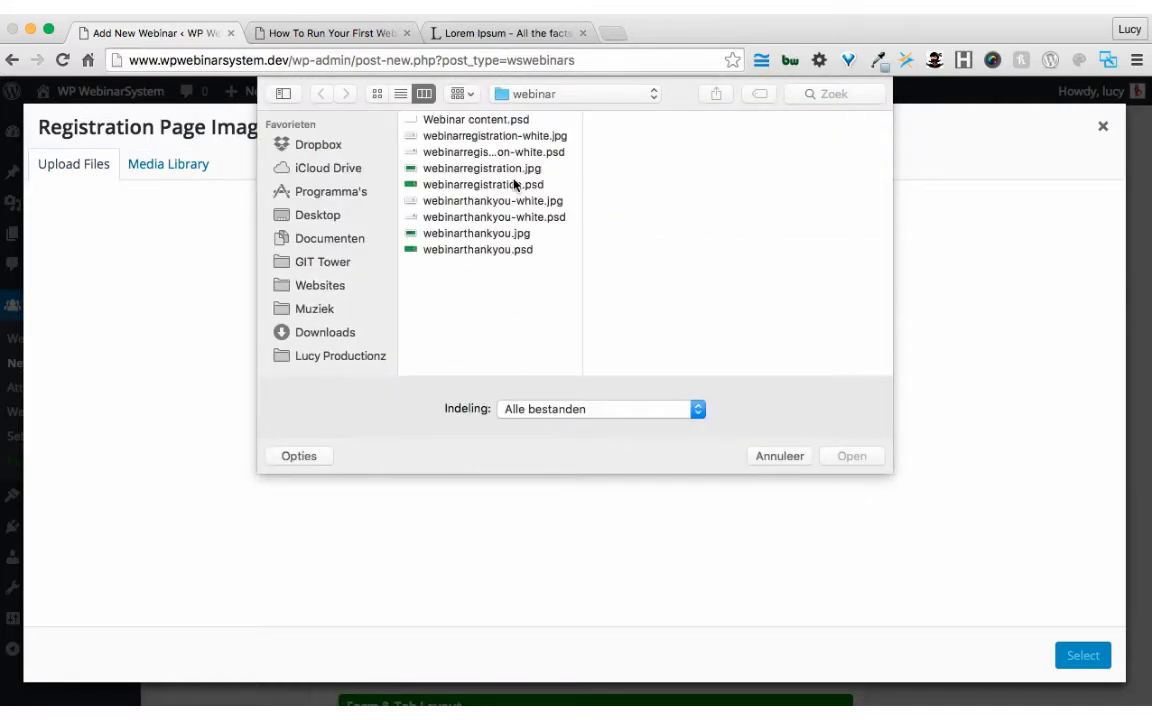
click(506, 169)
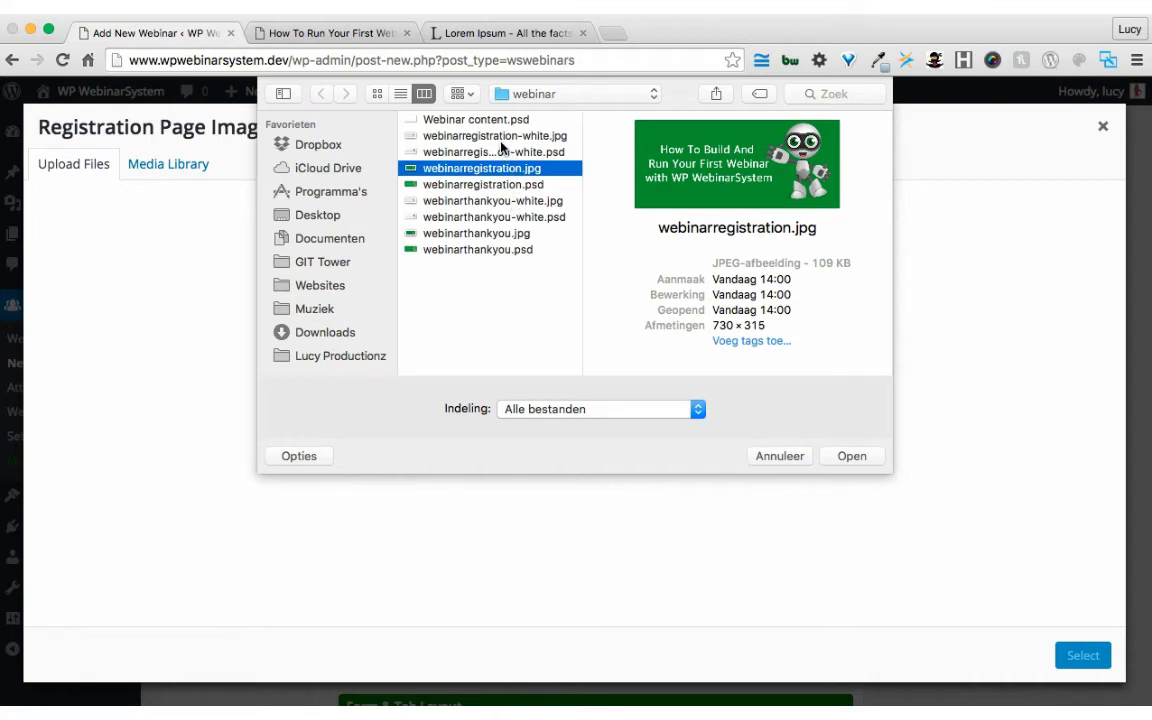
click(501, 141)
super+click(505, 201)
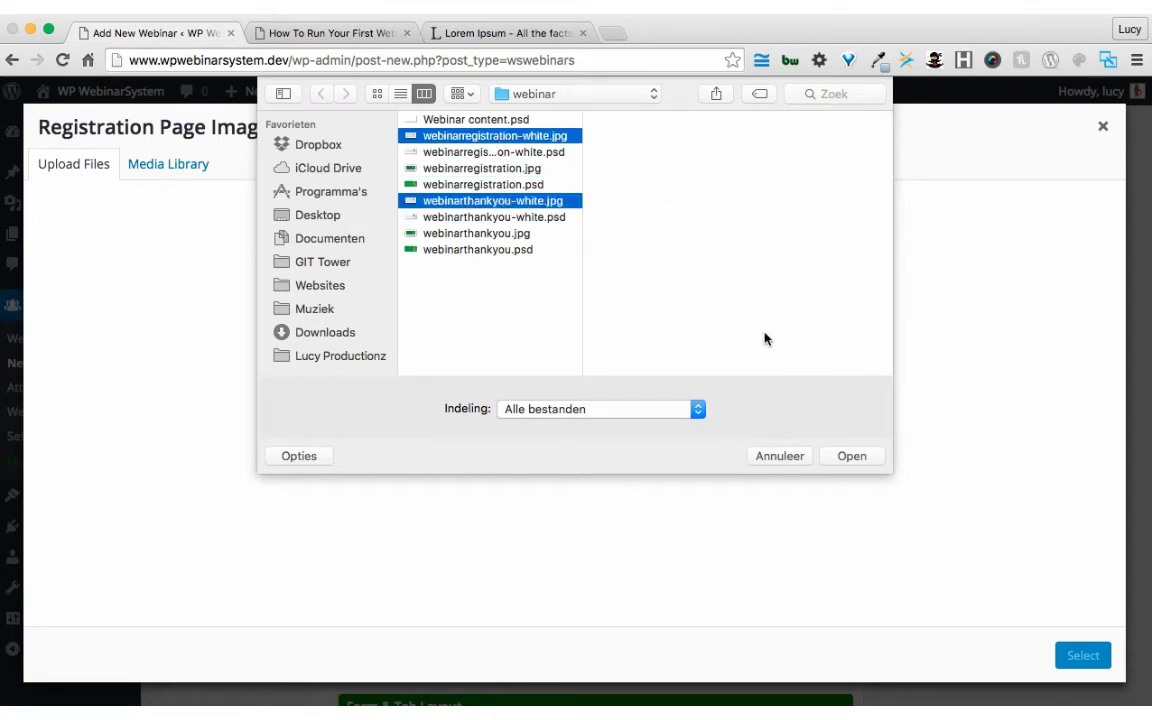
click(838, 460)
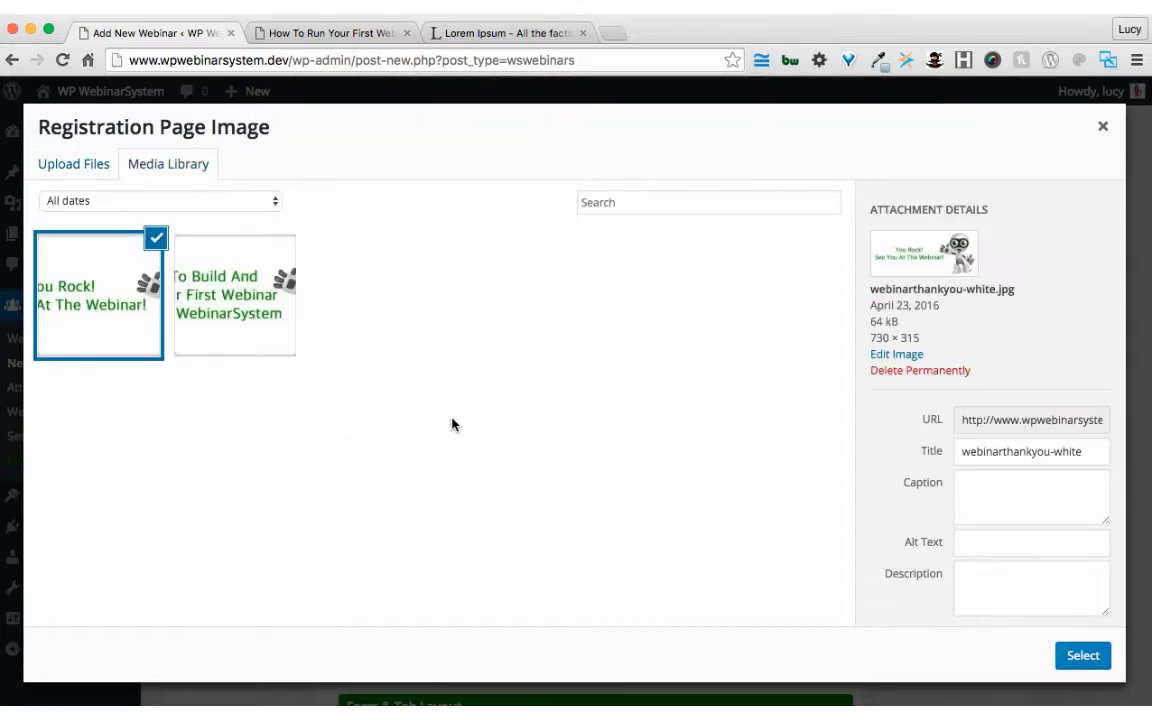
click(241, 290)
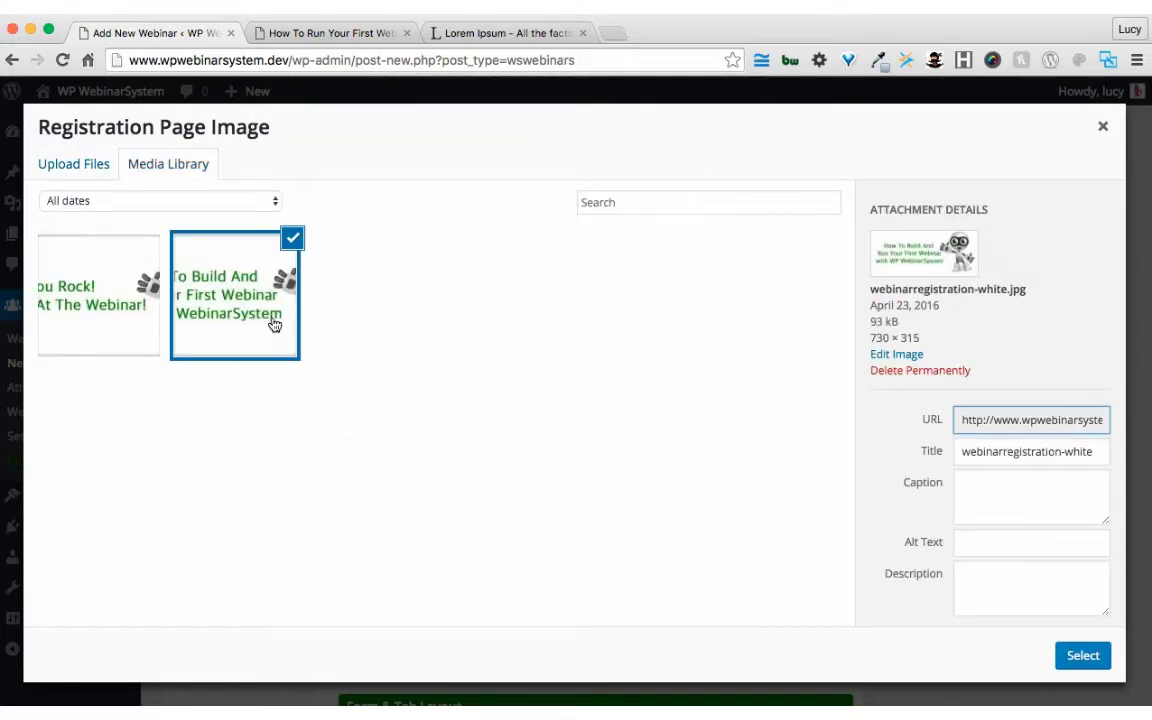
click(1083, 655)
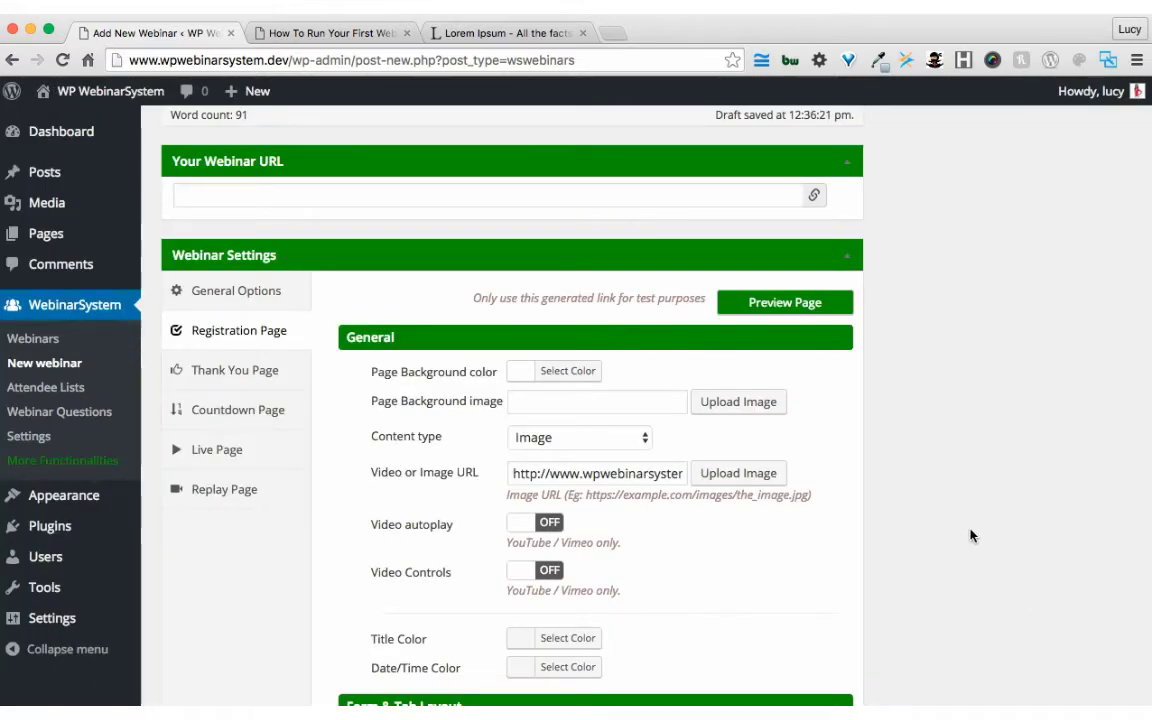
Step: Set the registration page's title color to #009900
scroll(700, 540, down, 2)
click(585, 557)
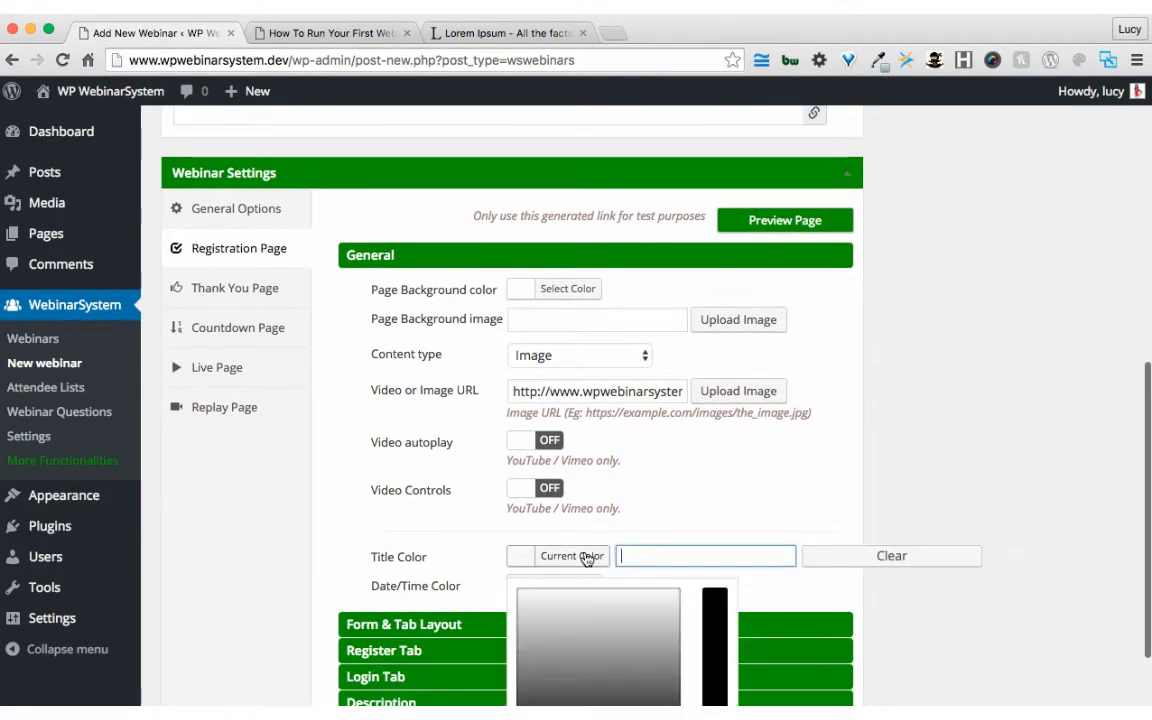
text(#009900)
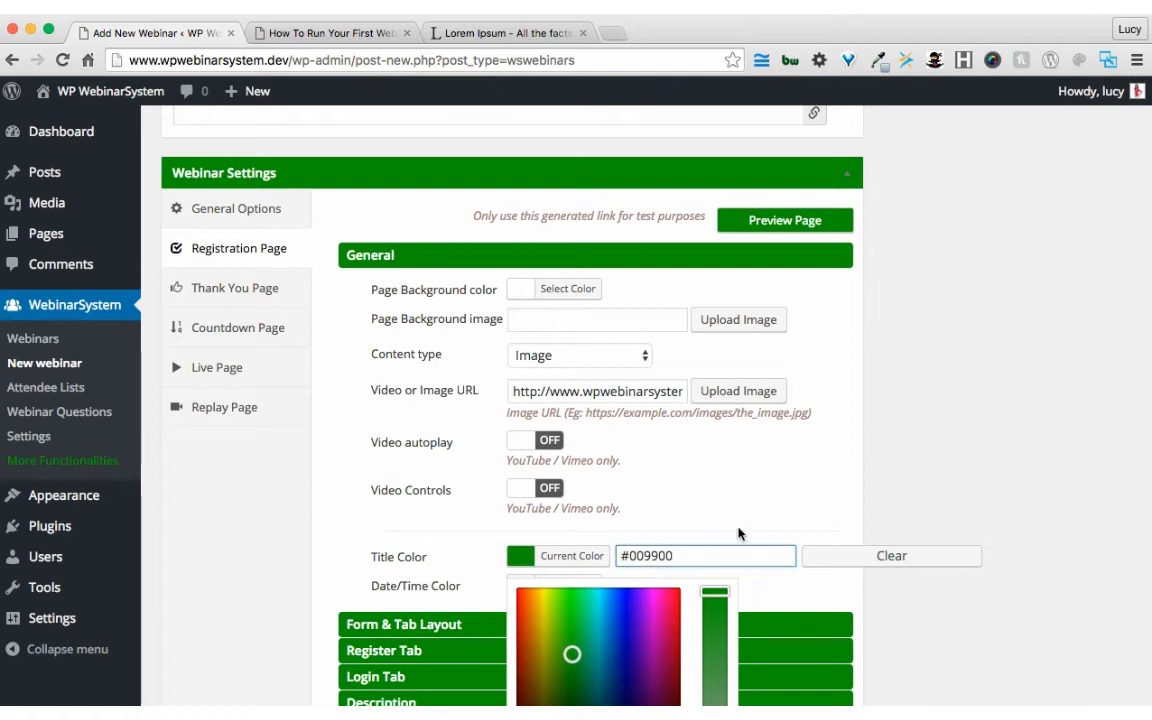
click(738, 534)
Step: Set the registration page's date/time color to #545454
click(530, 588)
click(655, 585)
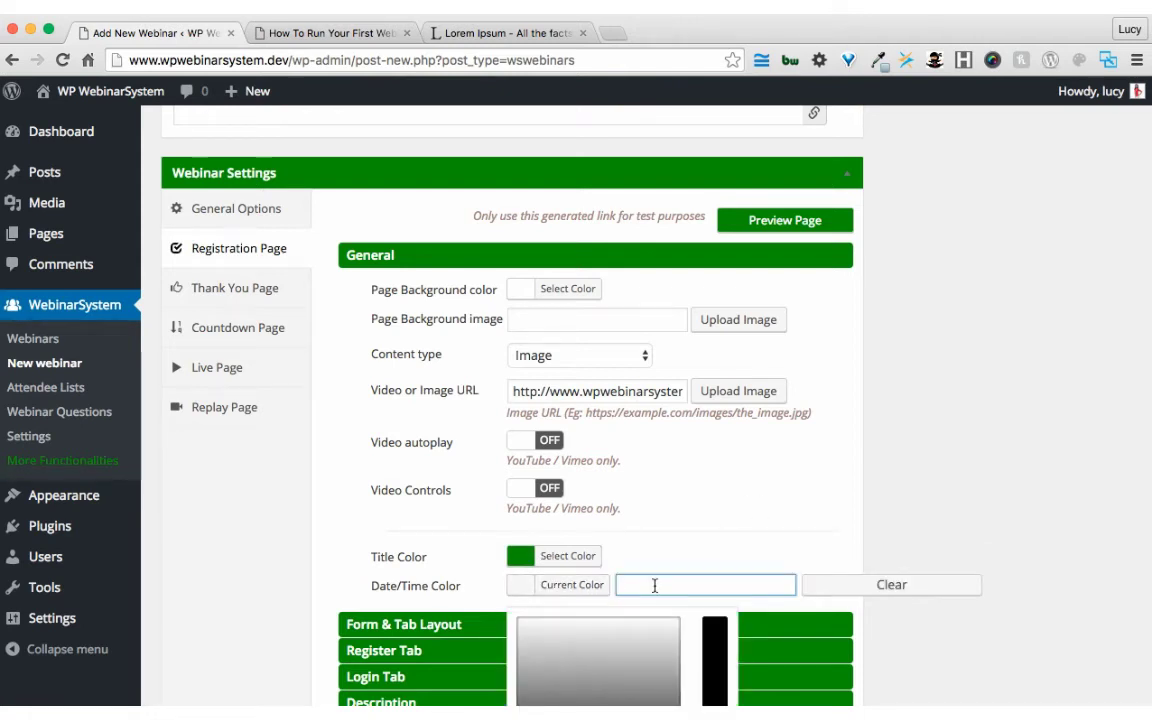
text(545454)
click(767, 532)
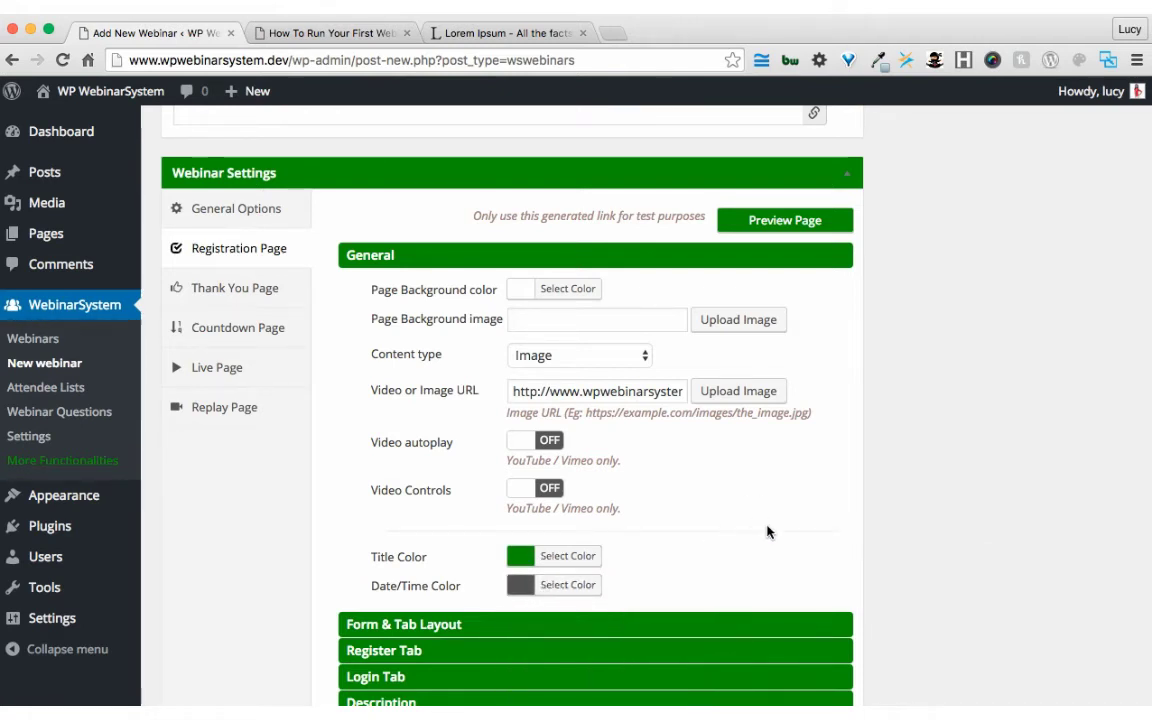
Step: Publish the webinar with its customized registration page settings
scroll(767, 532, down, 2)
scroll(900, 430, up, 8)
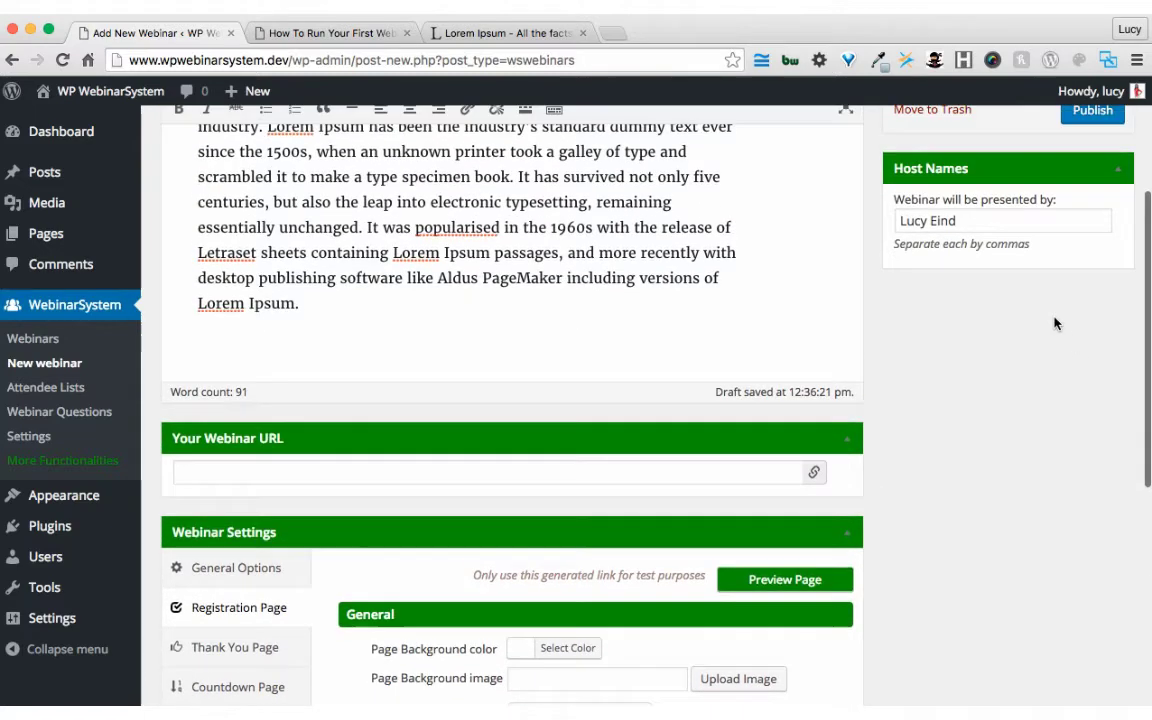
scroll(1055, 323, up, 3)
click(1095, 272)
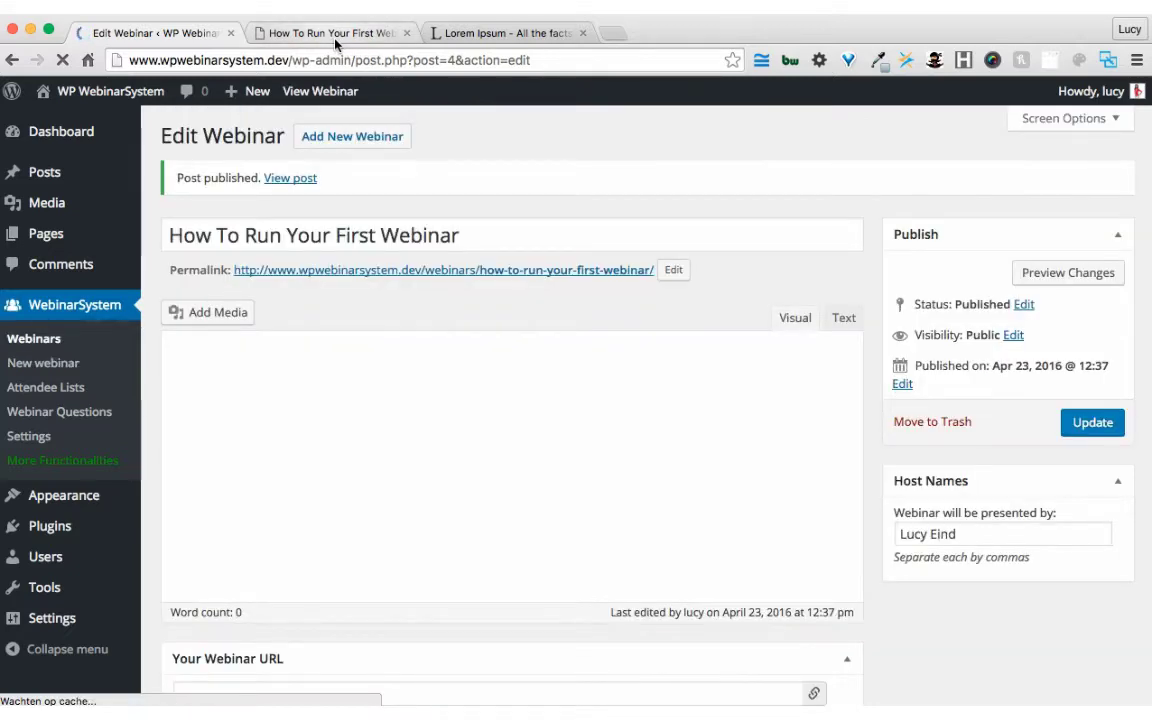
Step: Reload the registration page preview and check the new image, title color and date line
click(330, 40)
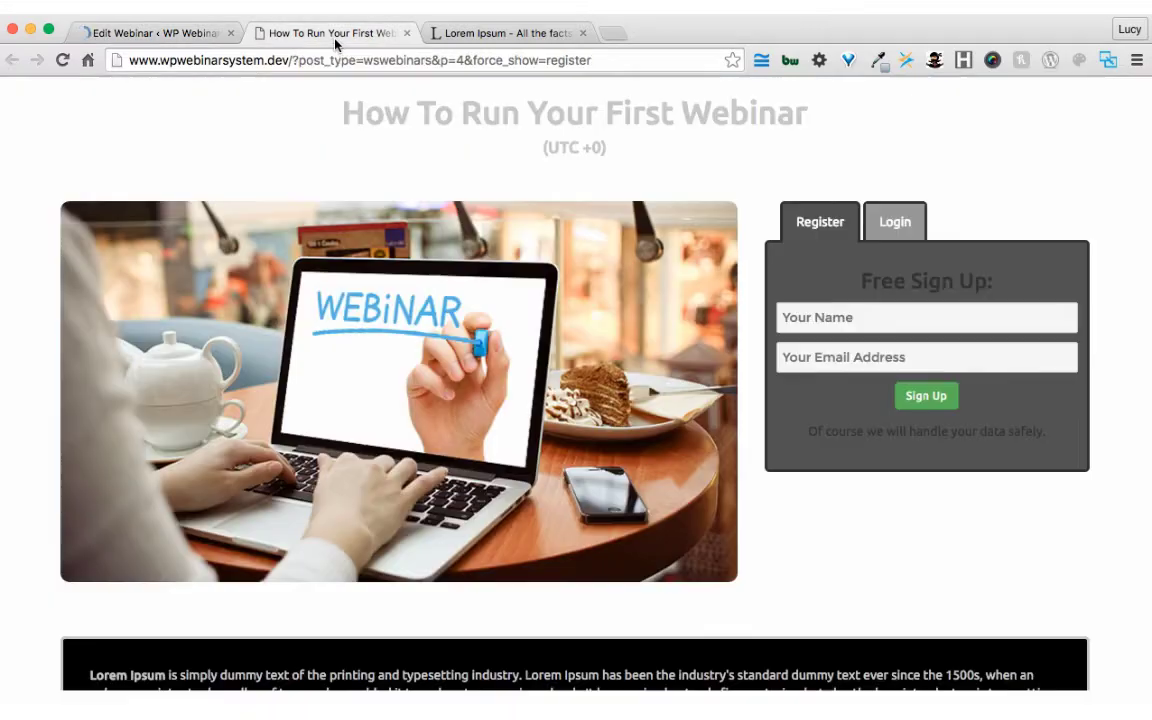
click(62, 60)
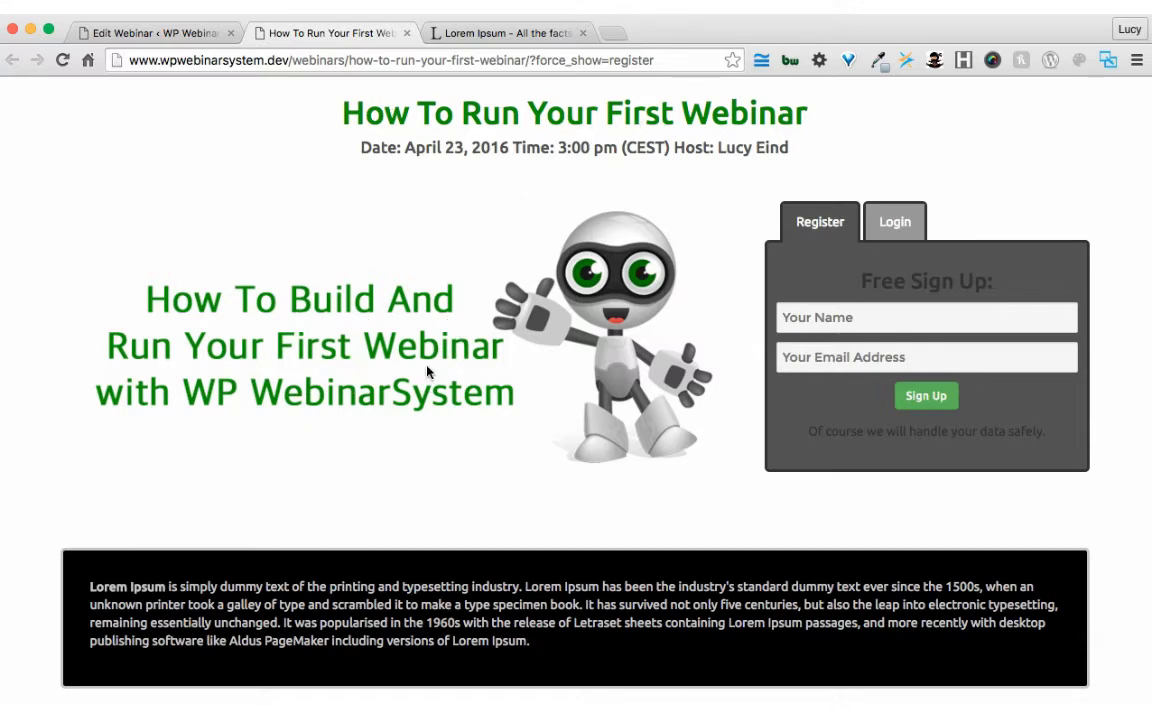
scroll(432, 398, down, 2)
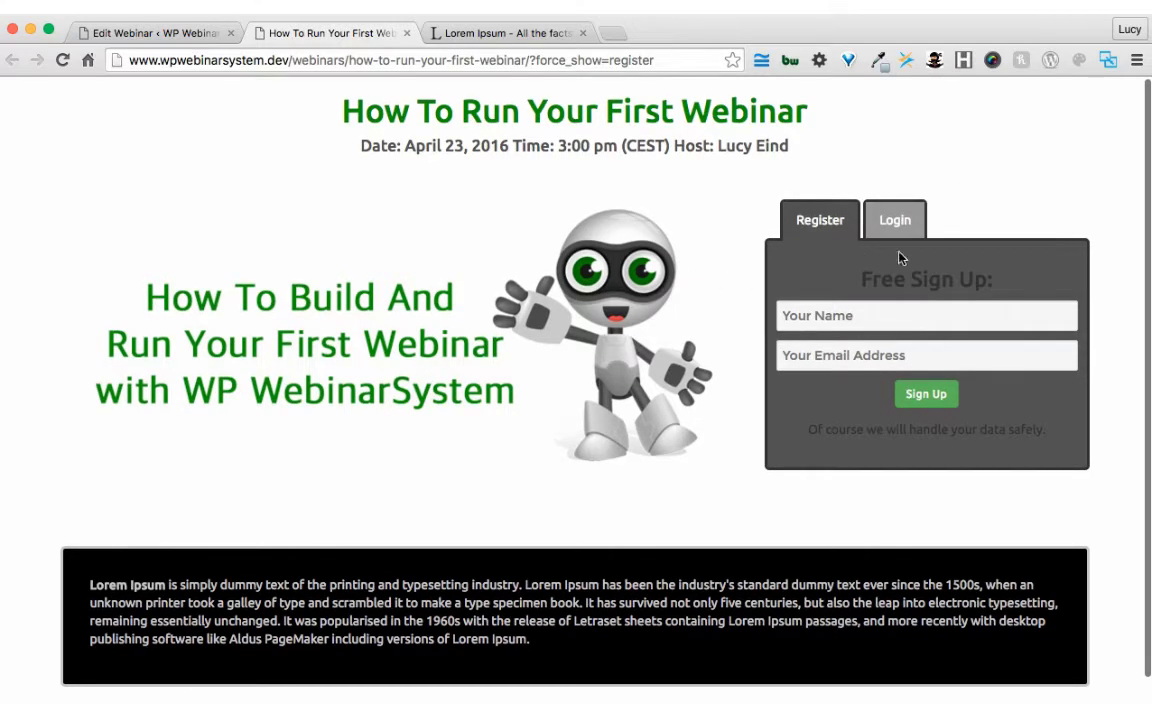
Step: Set the background color in the registration page's Form & Tab Layout settings to green (#009900)
click(165, 33)
scroll(323, 300, down, 5)
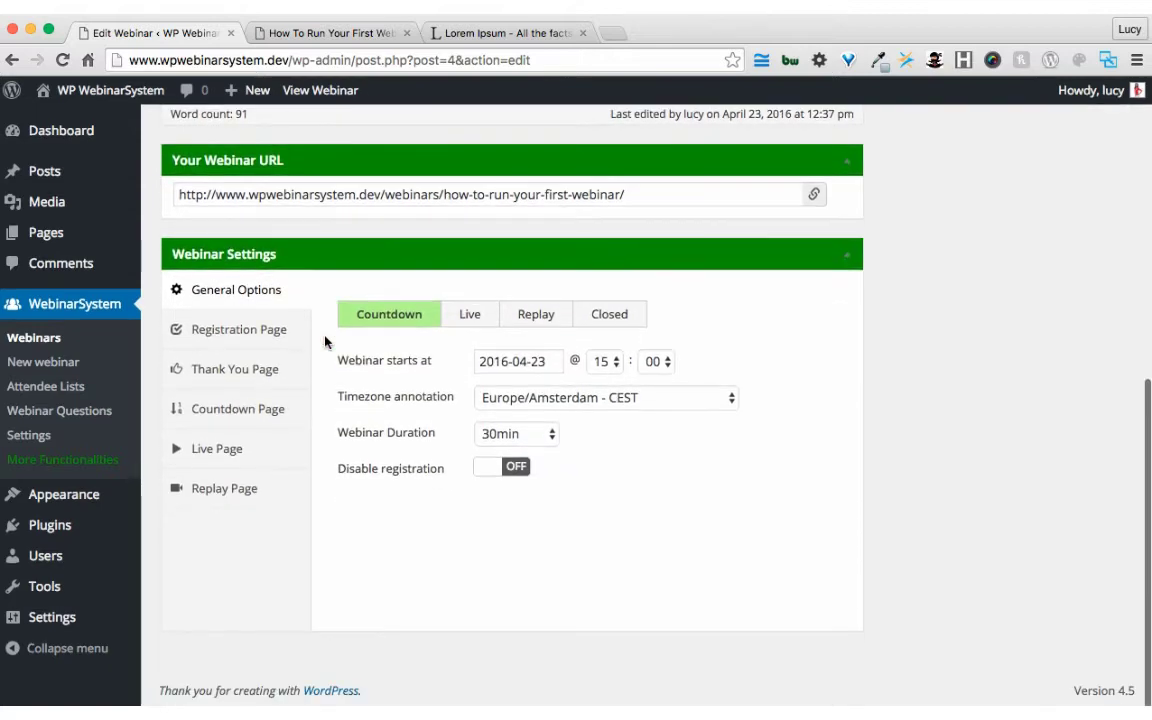
click(287, 328)
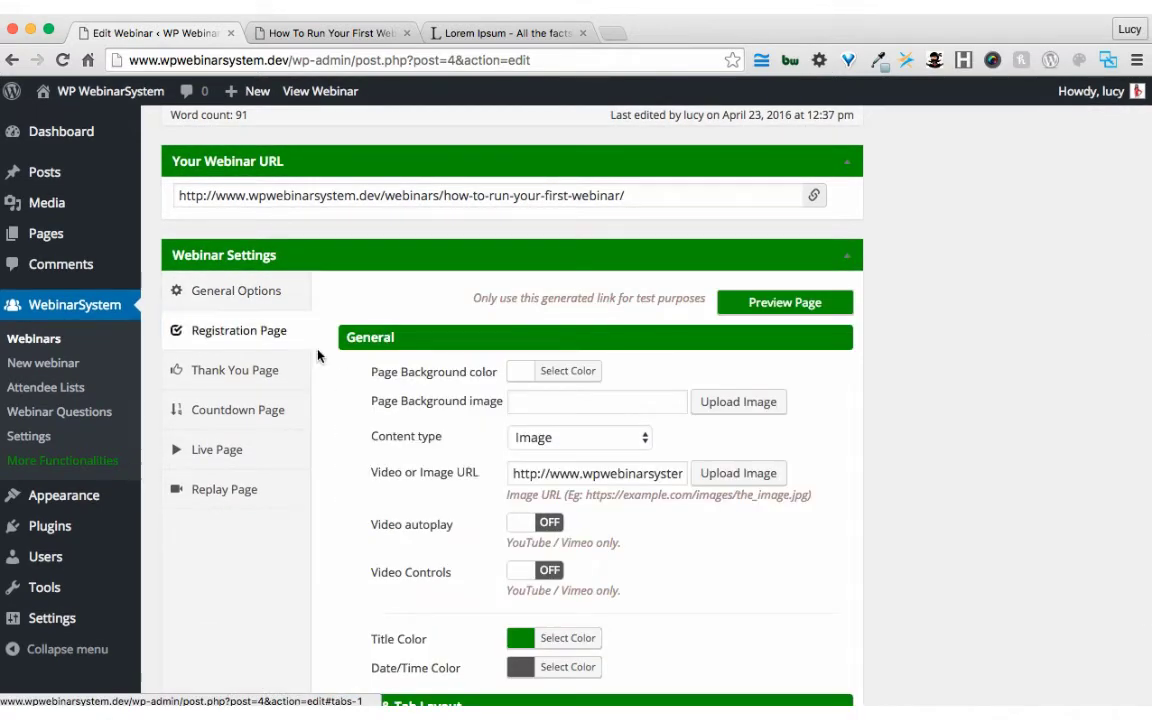
scroll(318, 355, down, 3)
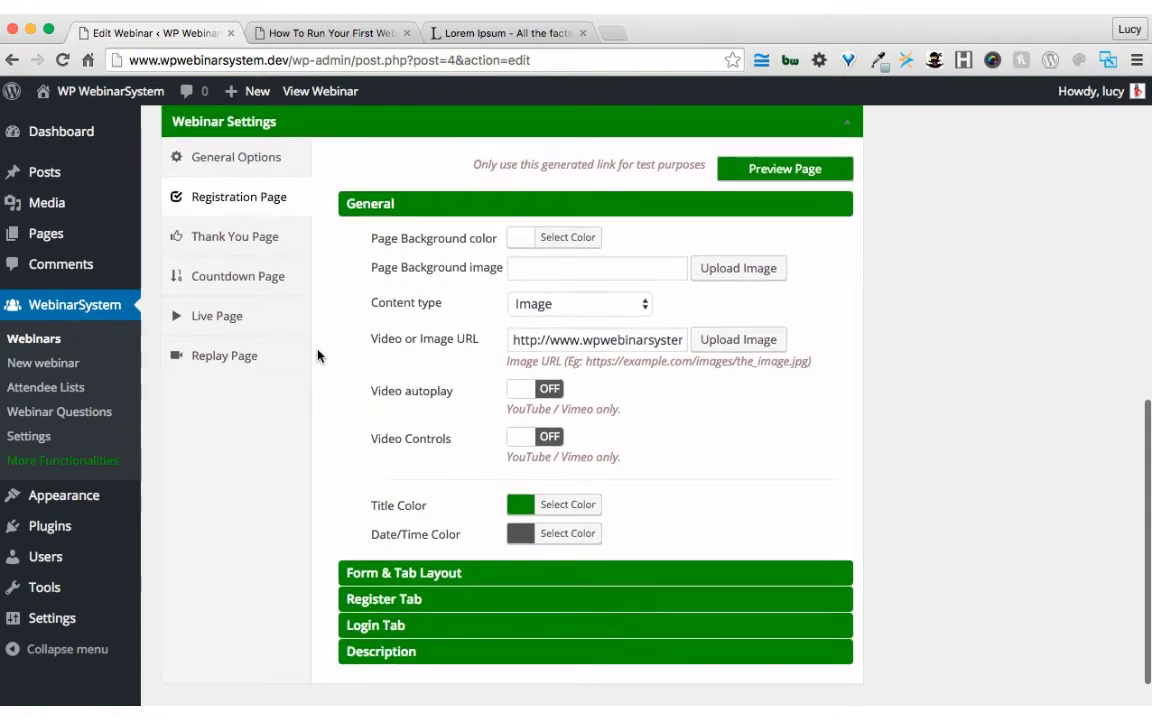
scroll(318, 355, down, 1)
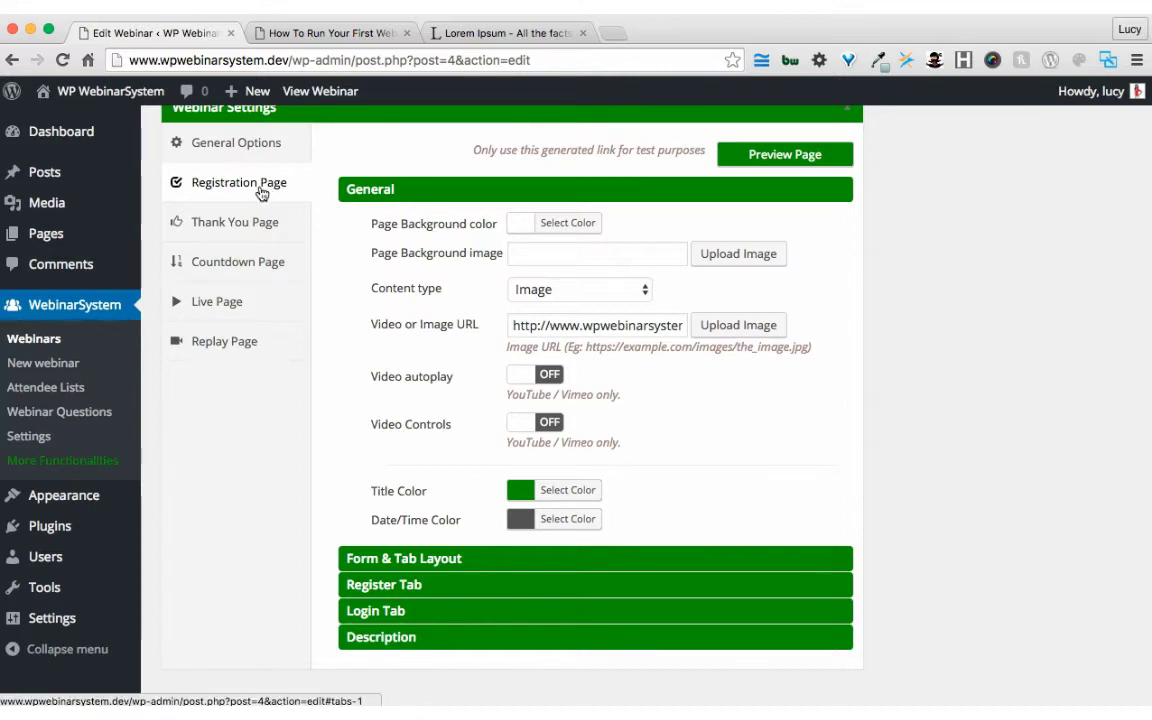
click(465, 557)
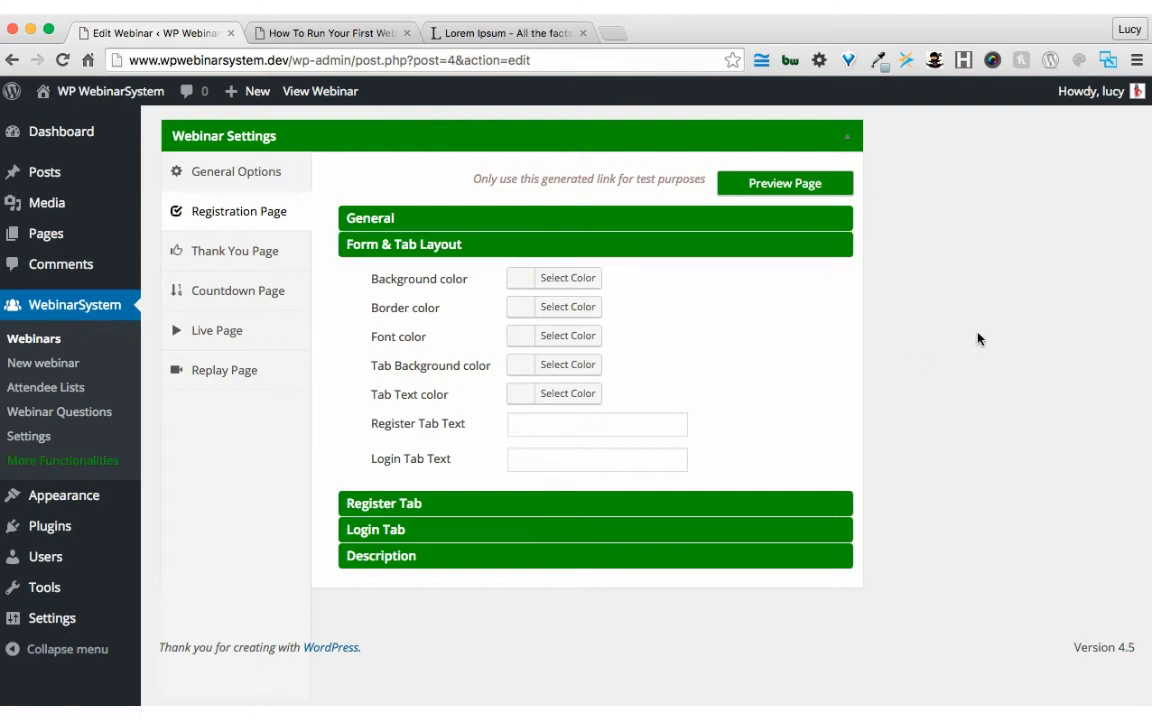
click(555, 277)
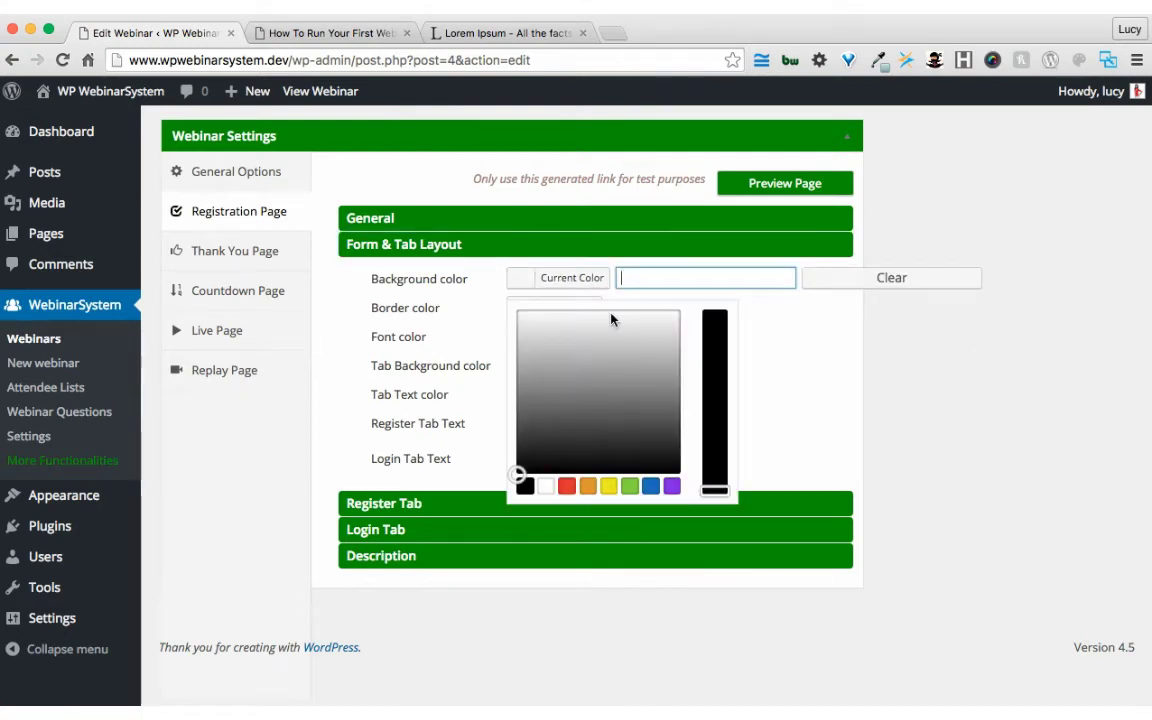
text(0099000)
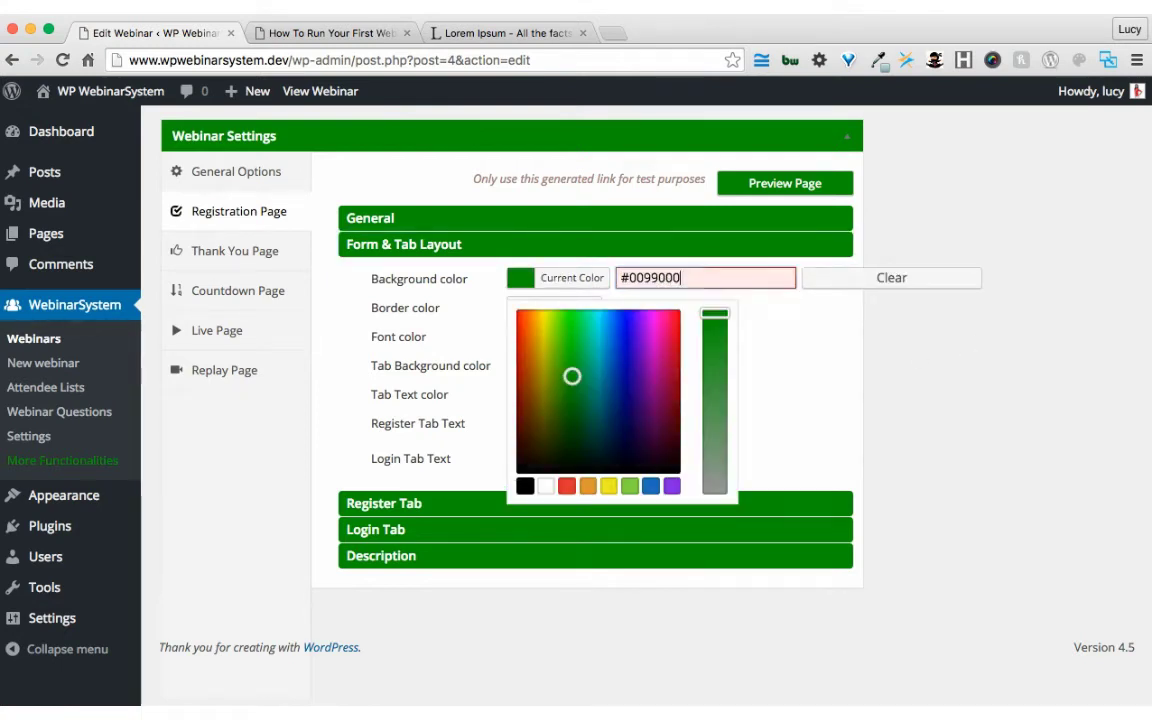
click(869, 352)
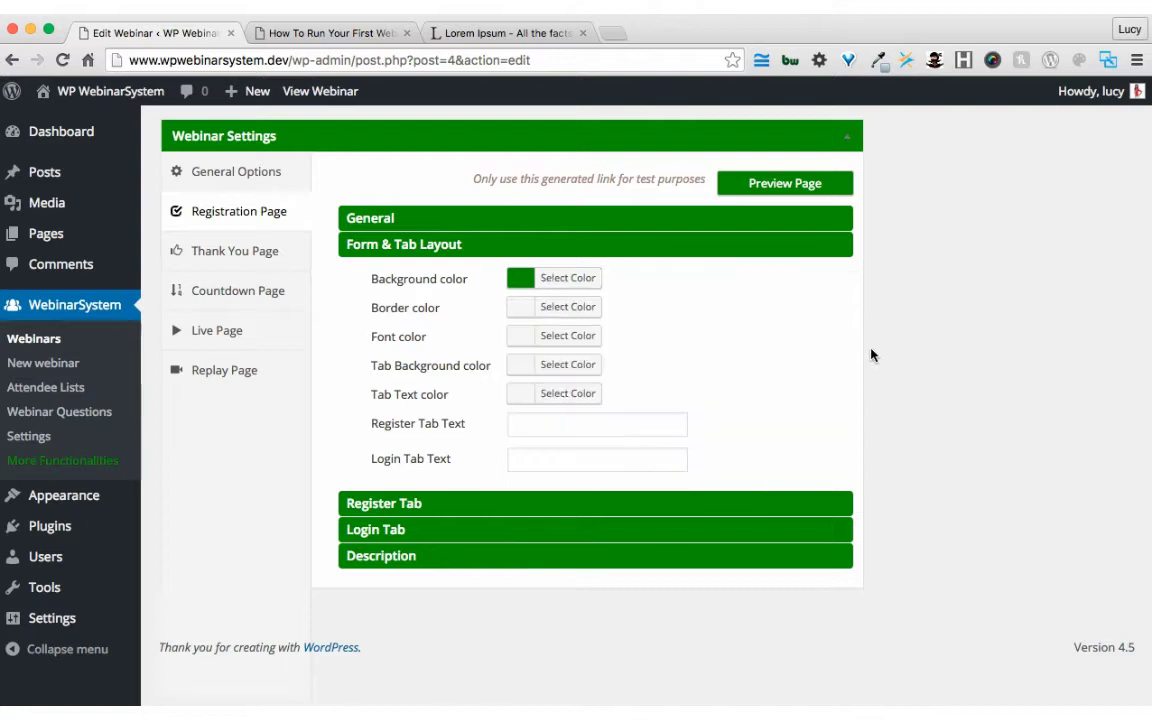
Step: Set the border color and font color in the Form & Tab Layout settings to white
click(525, 309)
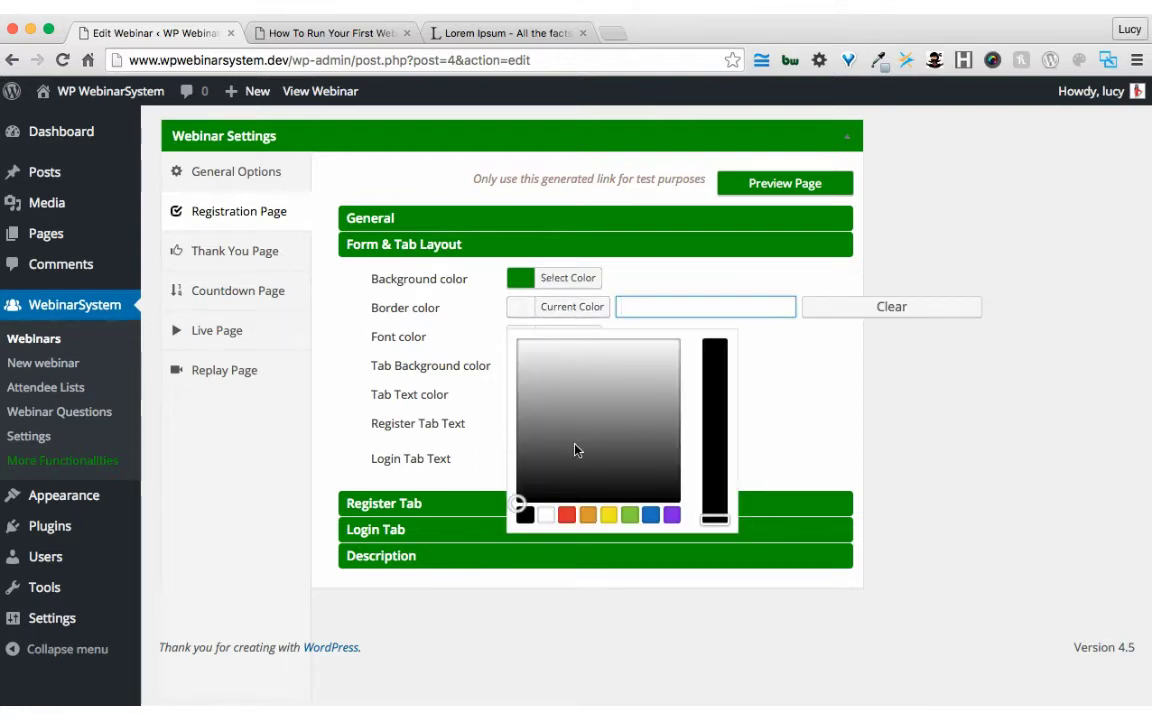
click(545, 514)
click(760, 385)
click(525, 343)
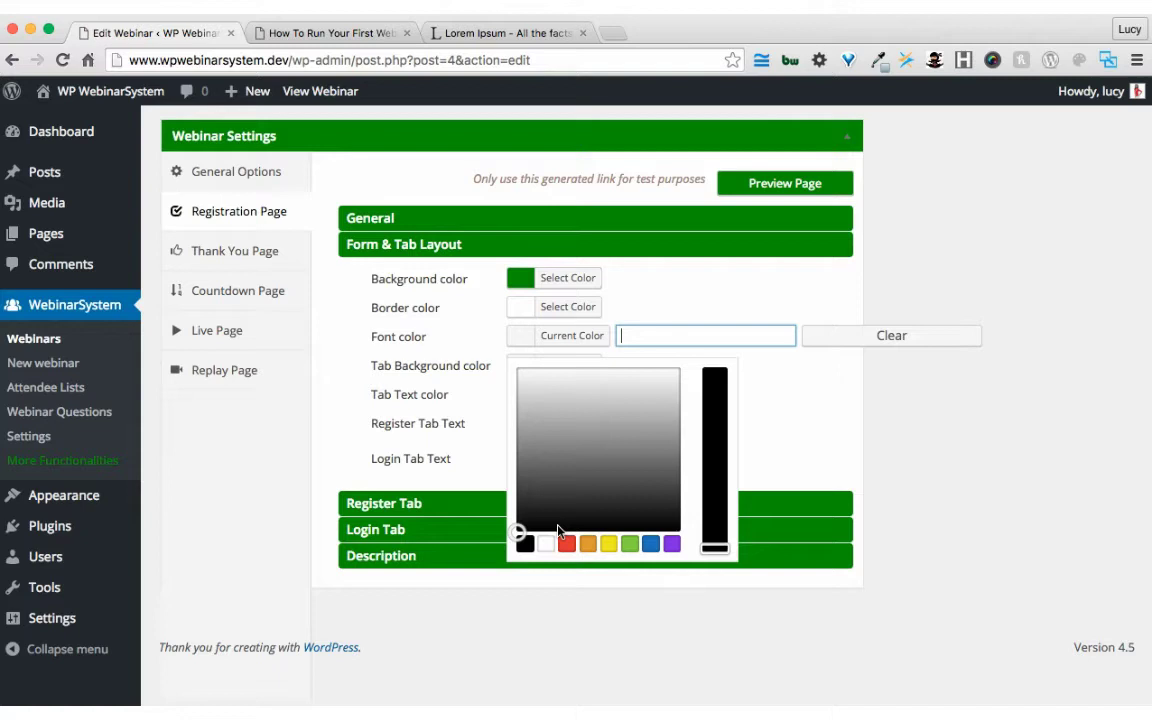
click(545, 543)
click(825, 432)
Step: Set the tab background color to #545454 and the tab text color to white
click(548, 367)
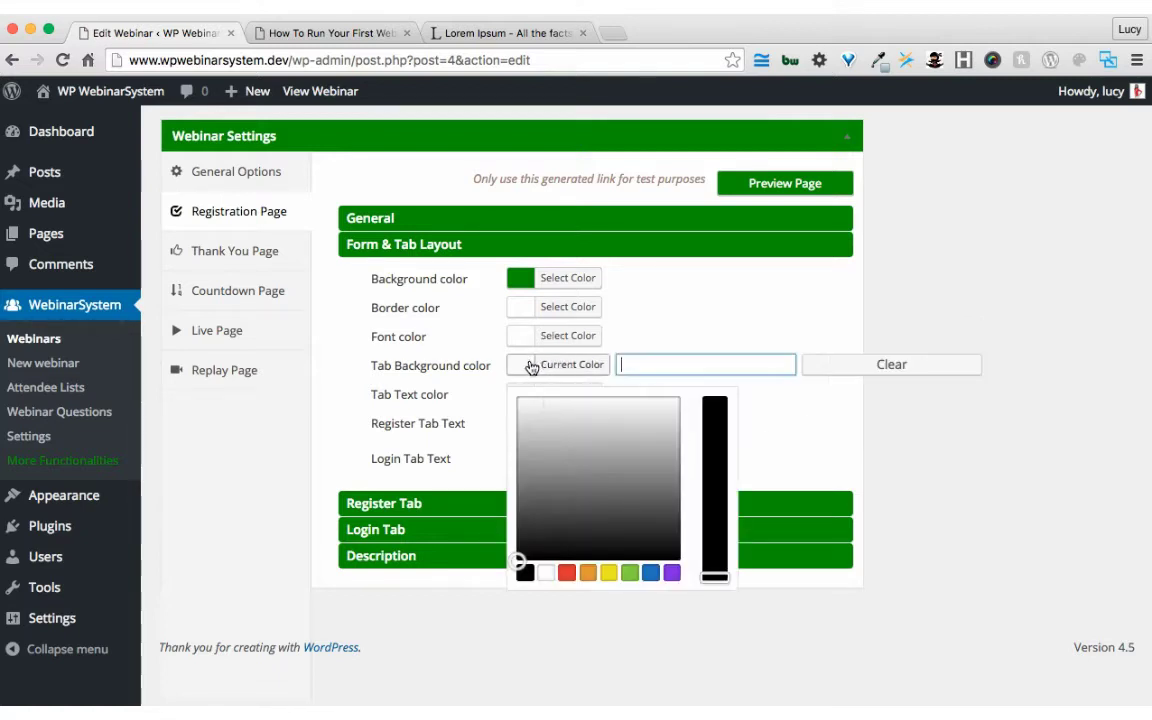
text(545454)
click(810, 437)
click(524, 392)
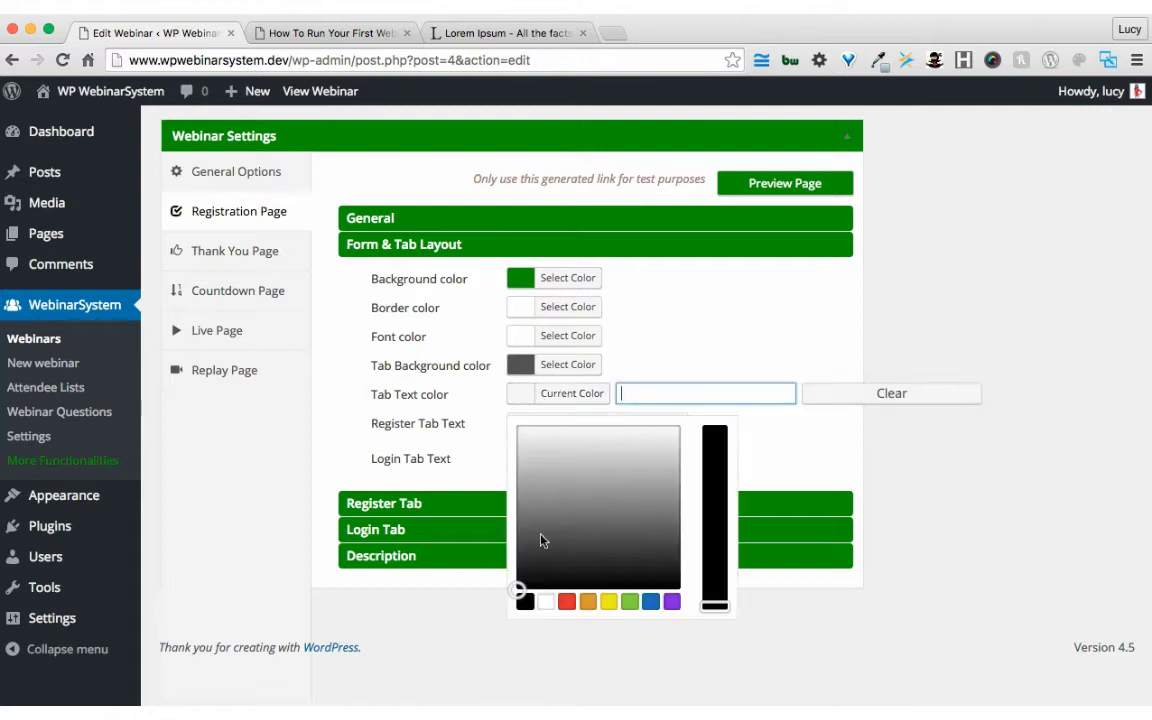
click(545, 602)
click(783, 442)
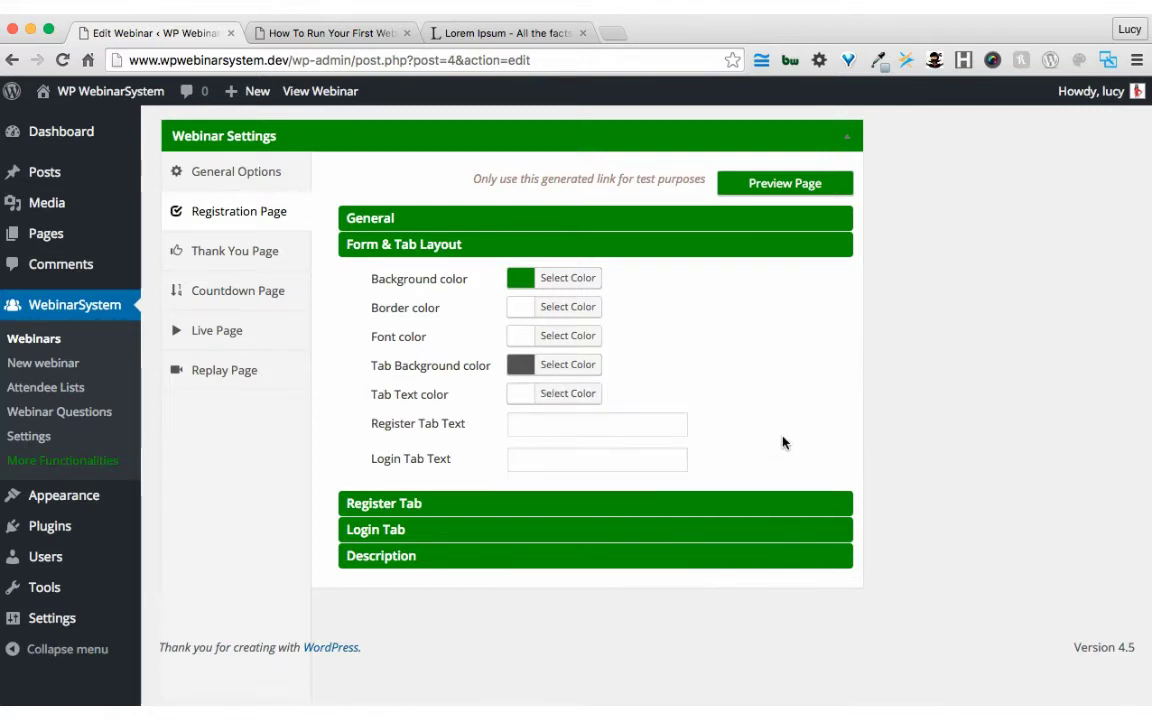
Step: Label the form's tabs by setting the register tab text to "Register" and the login tab text to "Login"
click(541, 424)
text(Register)
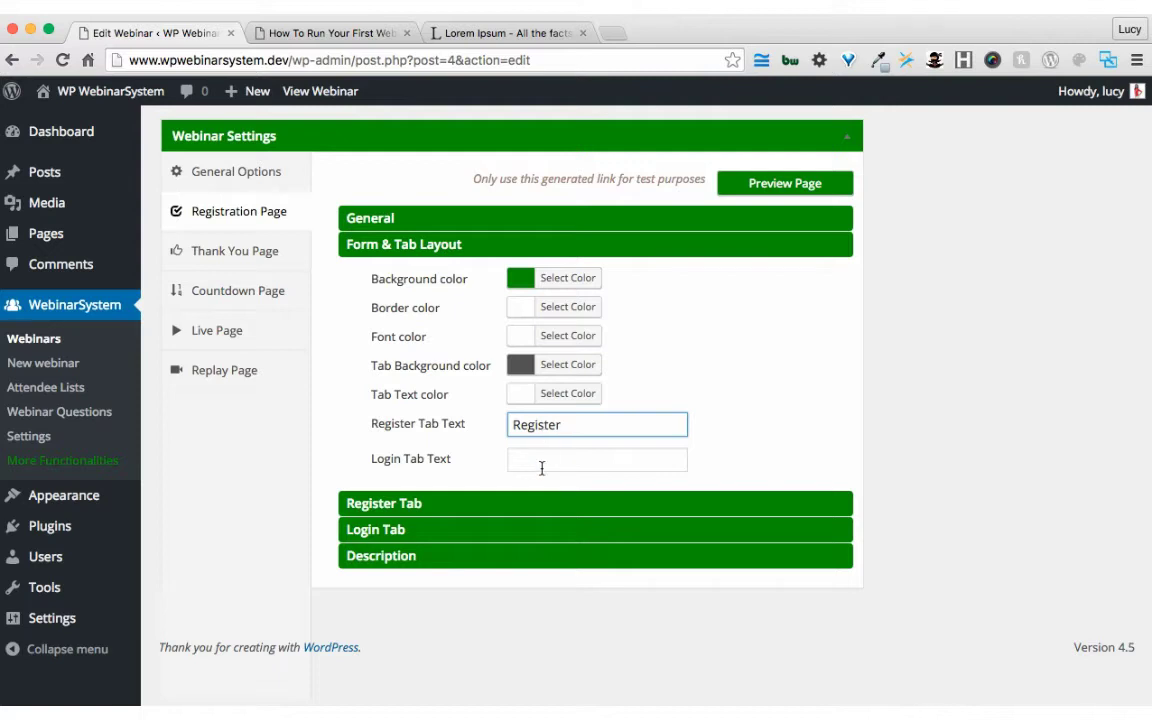
click(543, 462)
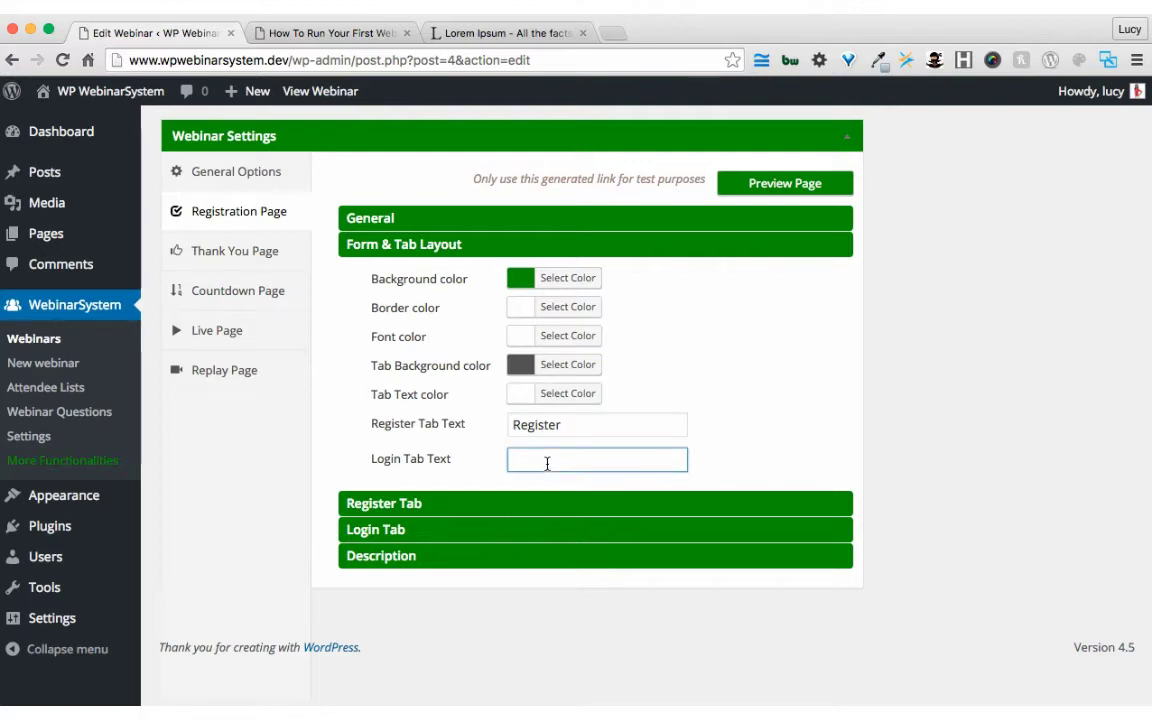
text(Login)
click(765, 437)
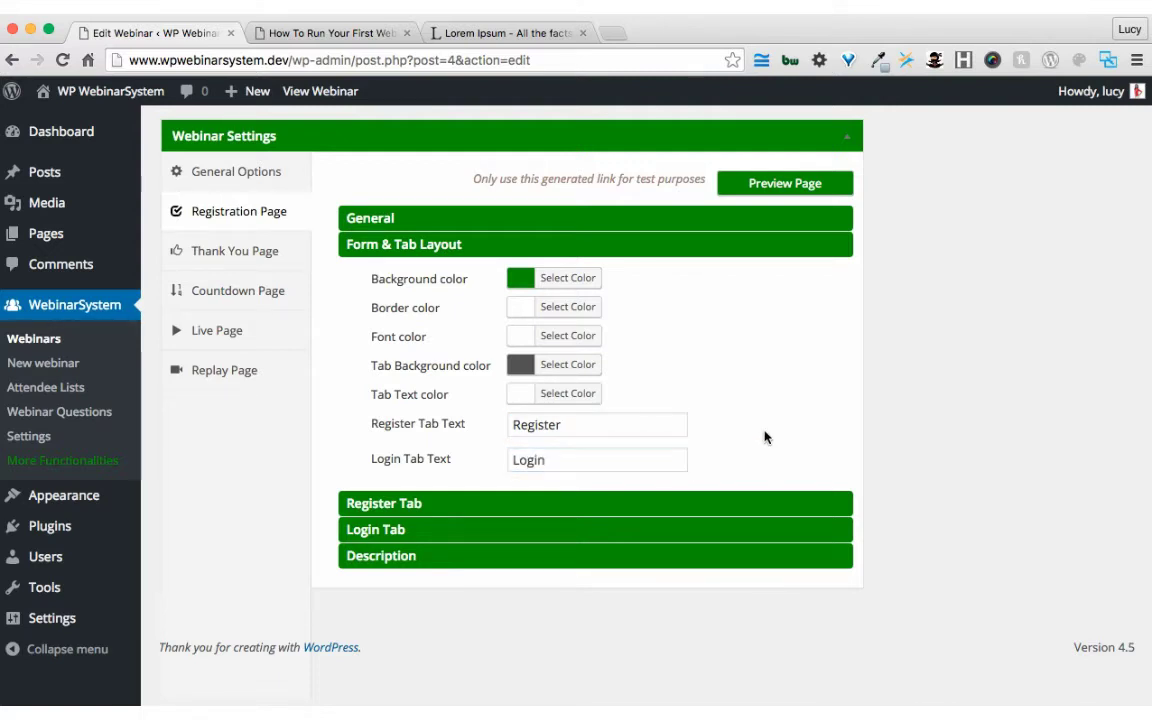
Step: In the Register Tab settings, enter the title "Register for free" and the text "Join us during this live webinar!"
click(640, 502)
click(572, 307)
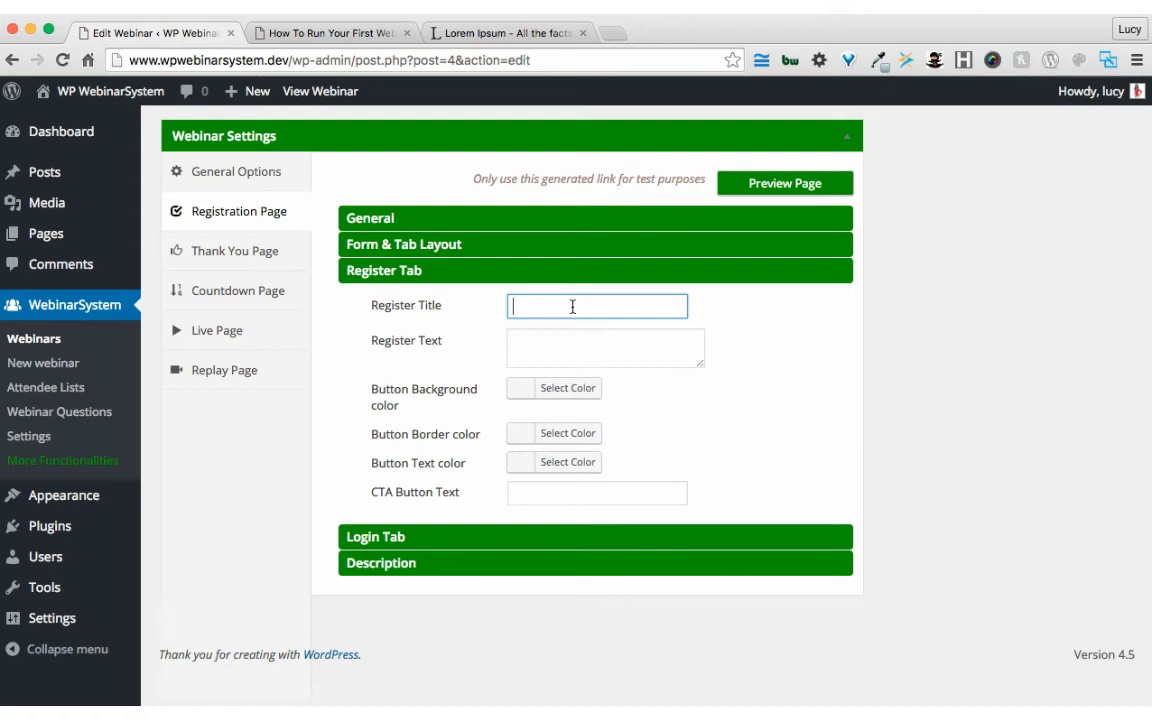
text(Register for f)
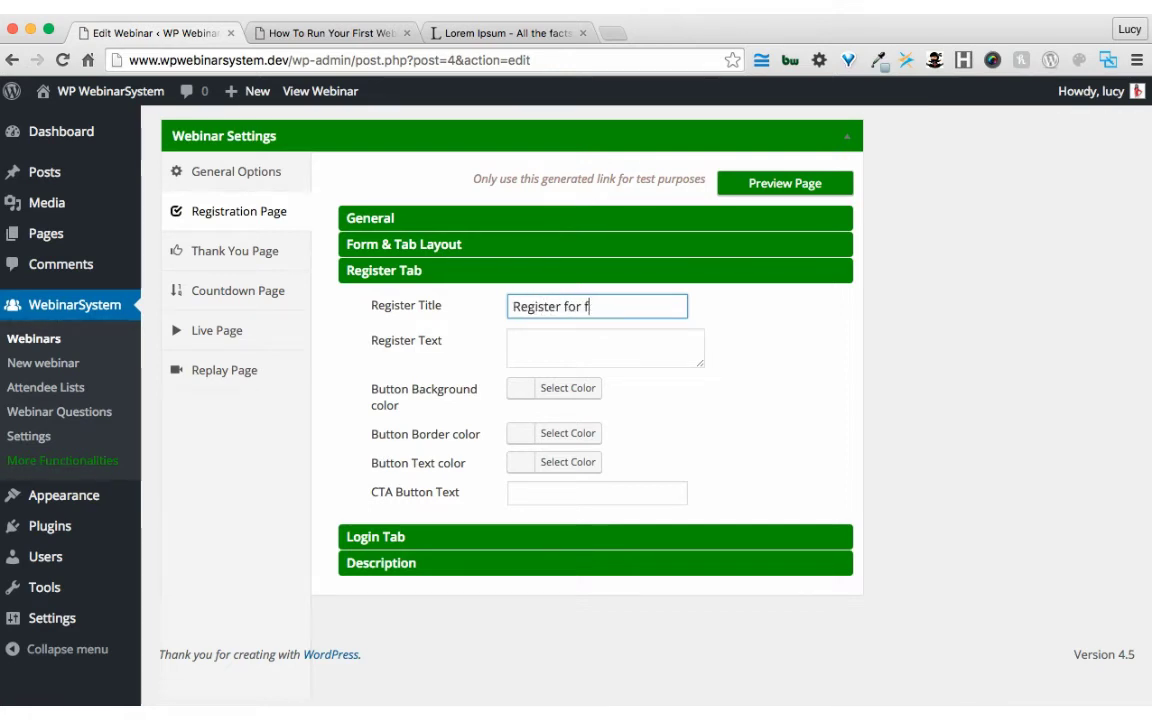
text(ree)
click(578, 348)
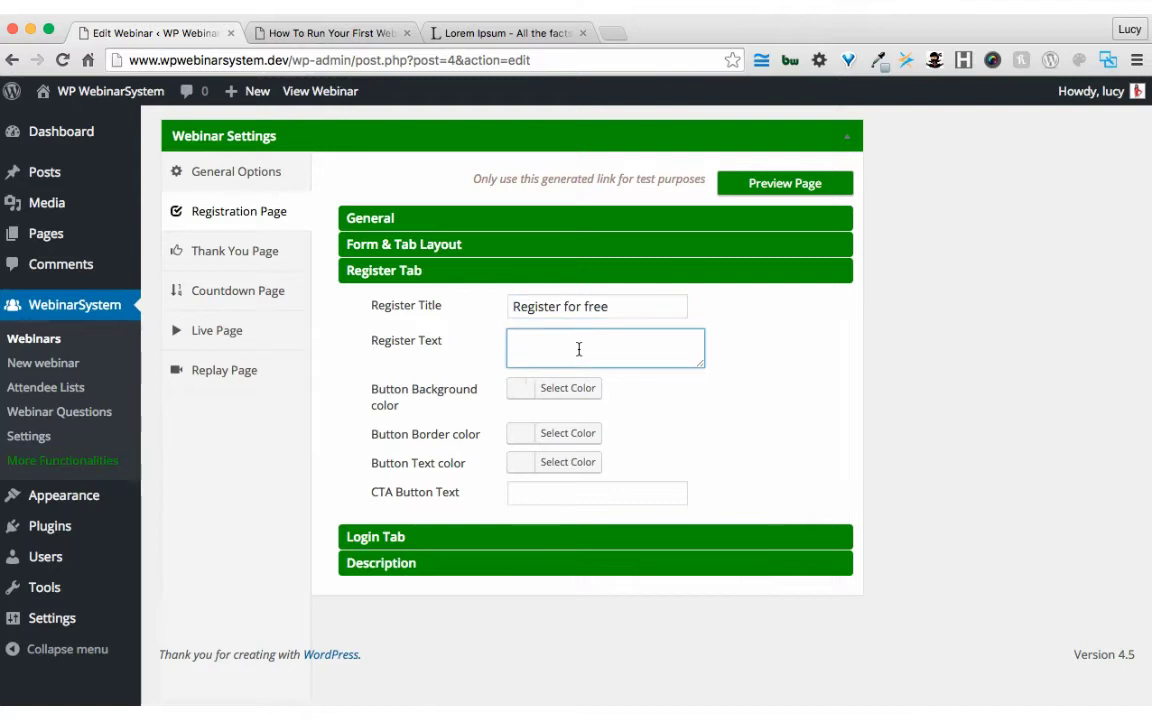
text(Join us during this live)
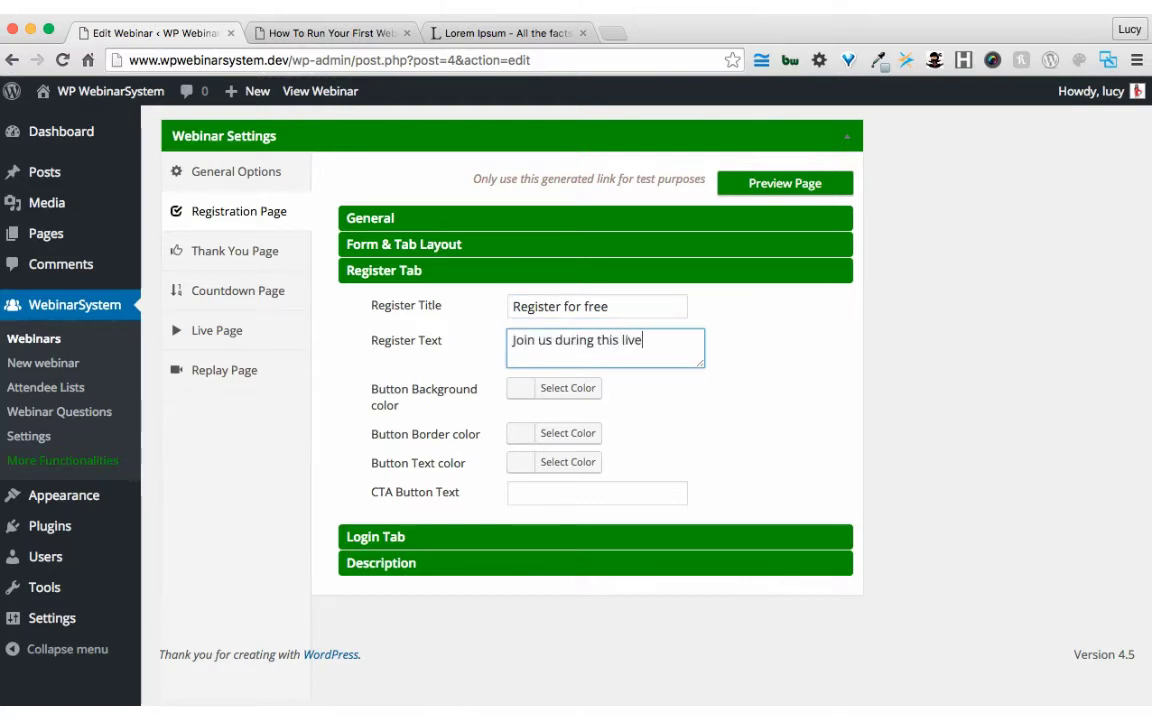
text( webianr)
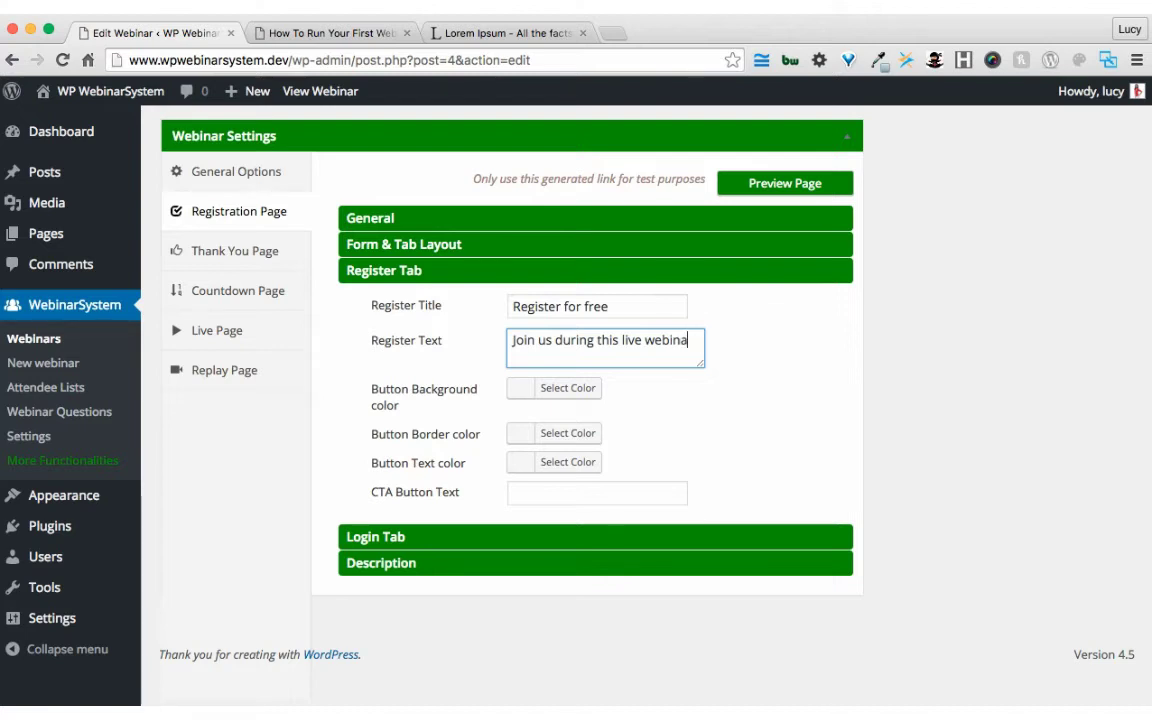
Step: Check the sign-up button in the page preview and set the Register Tab's button background color to orange (#d39230)
click(522, 392)
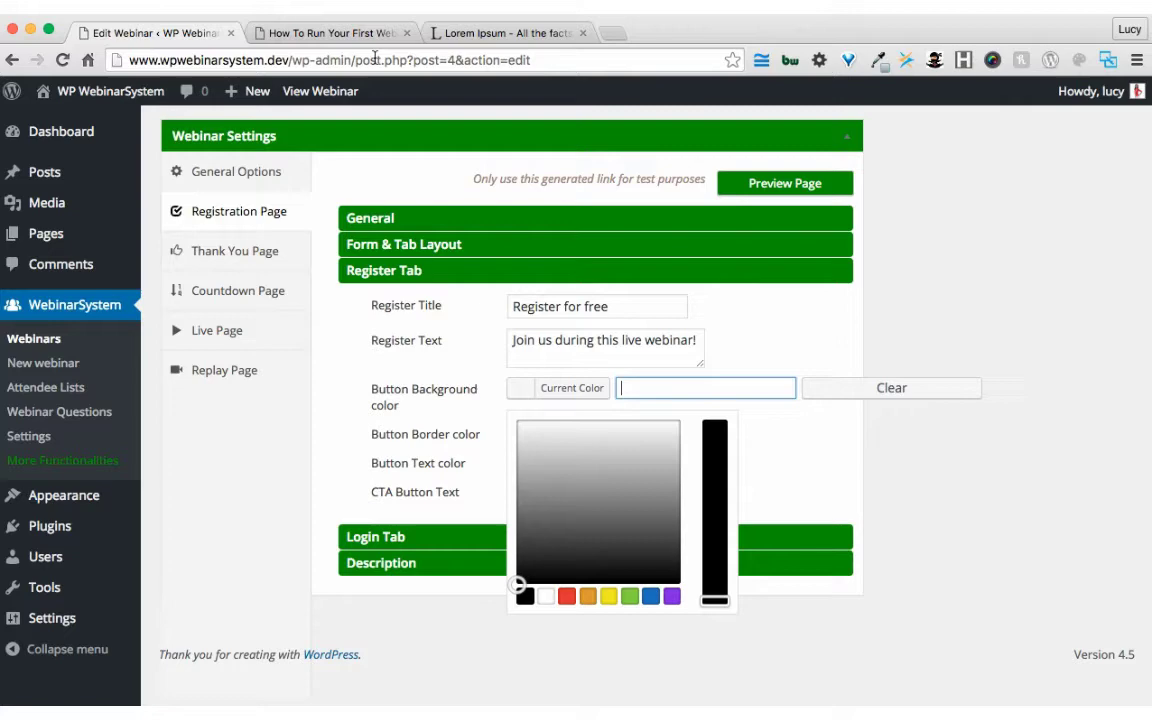
click(320, 34)
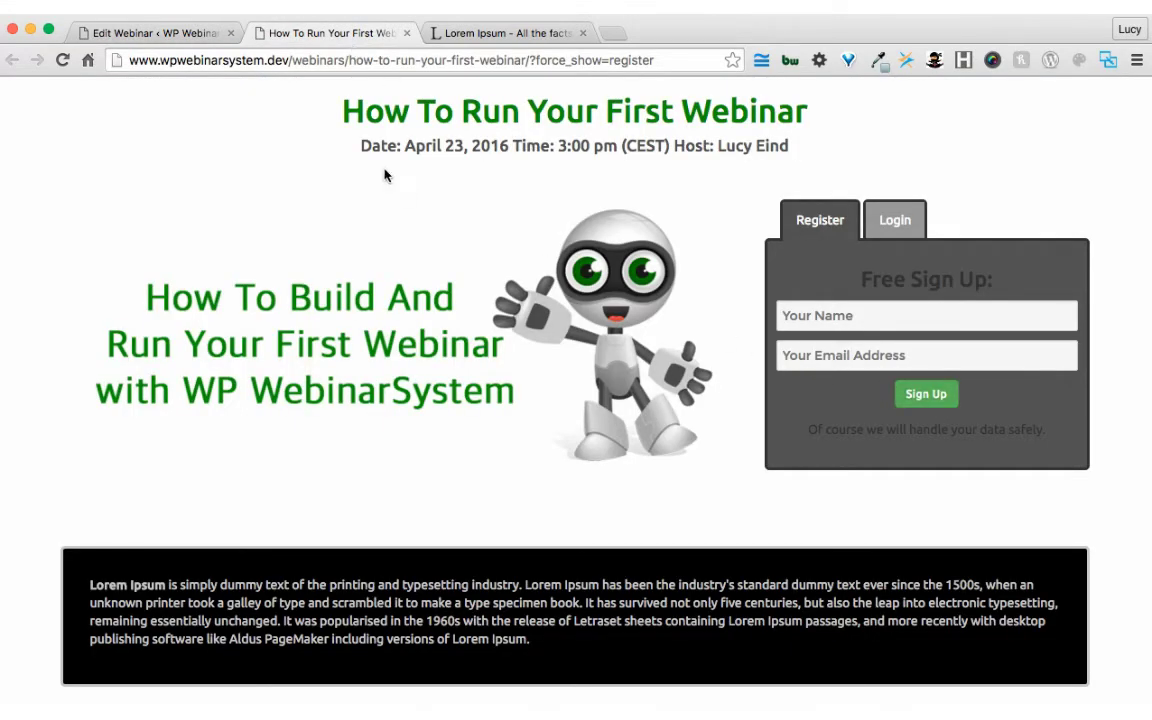
click(182, 33)
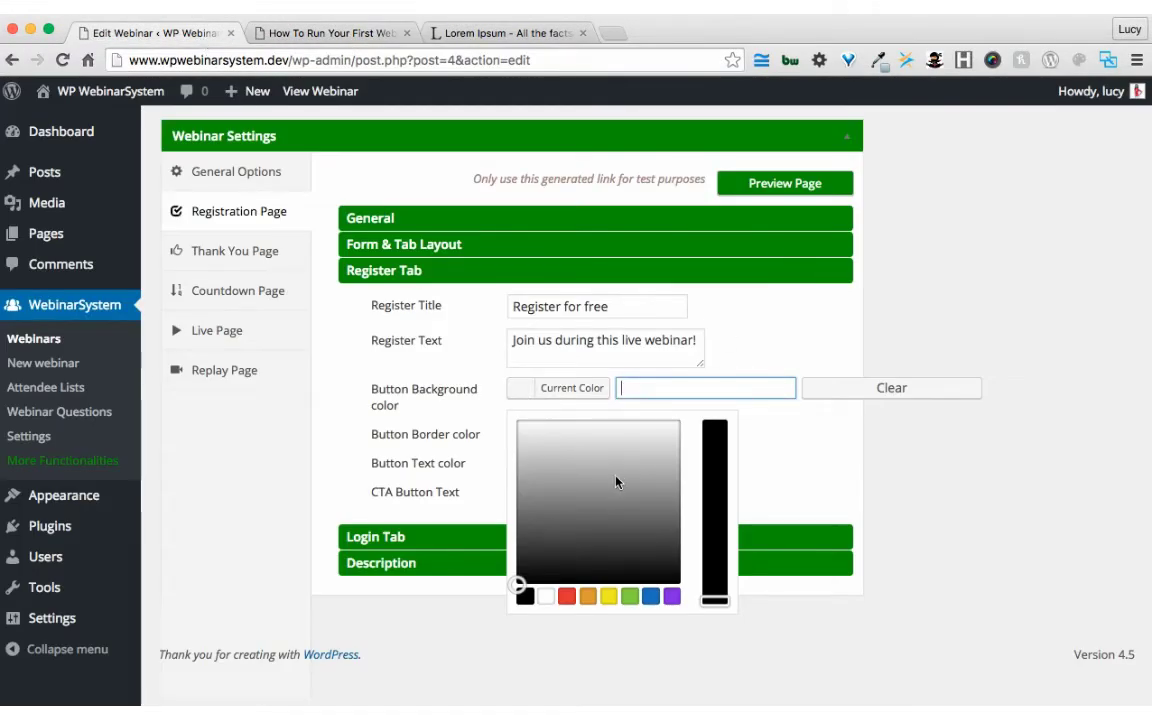
click(589, 598)
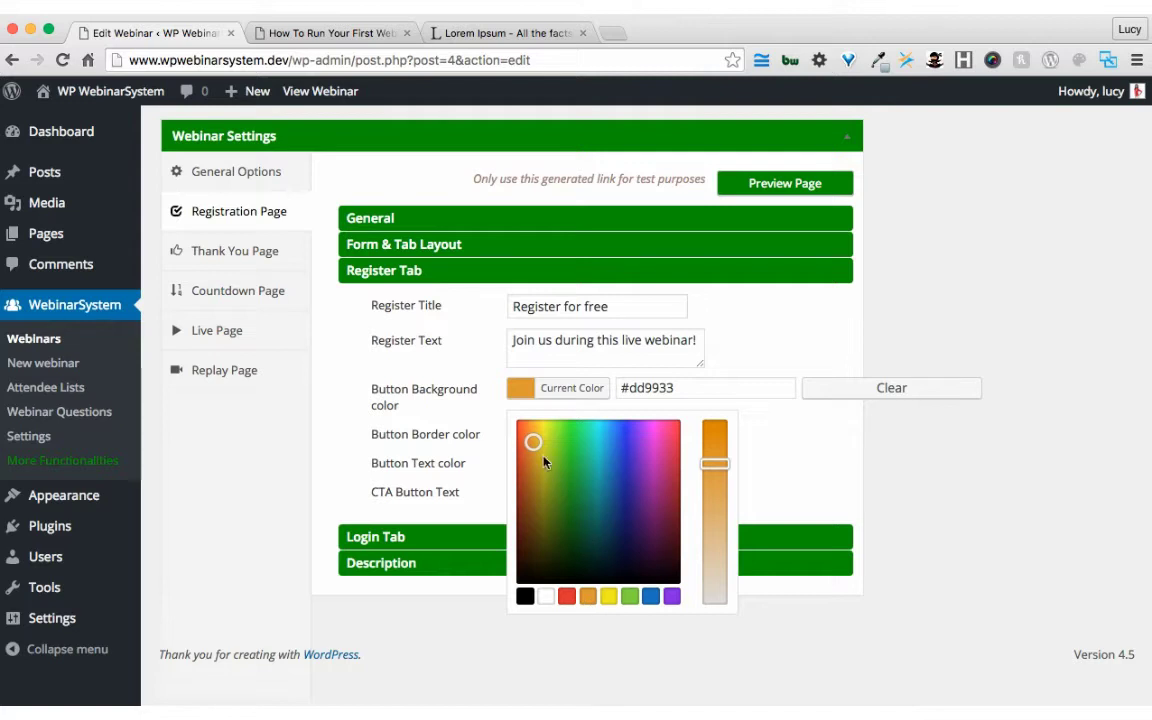
drag(536, 447, 537, 451)
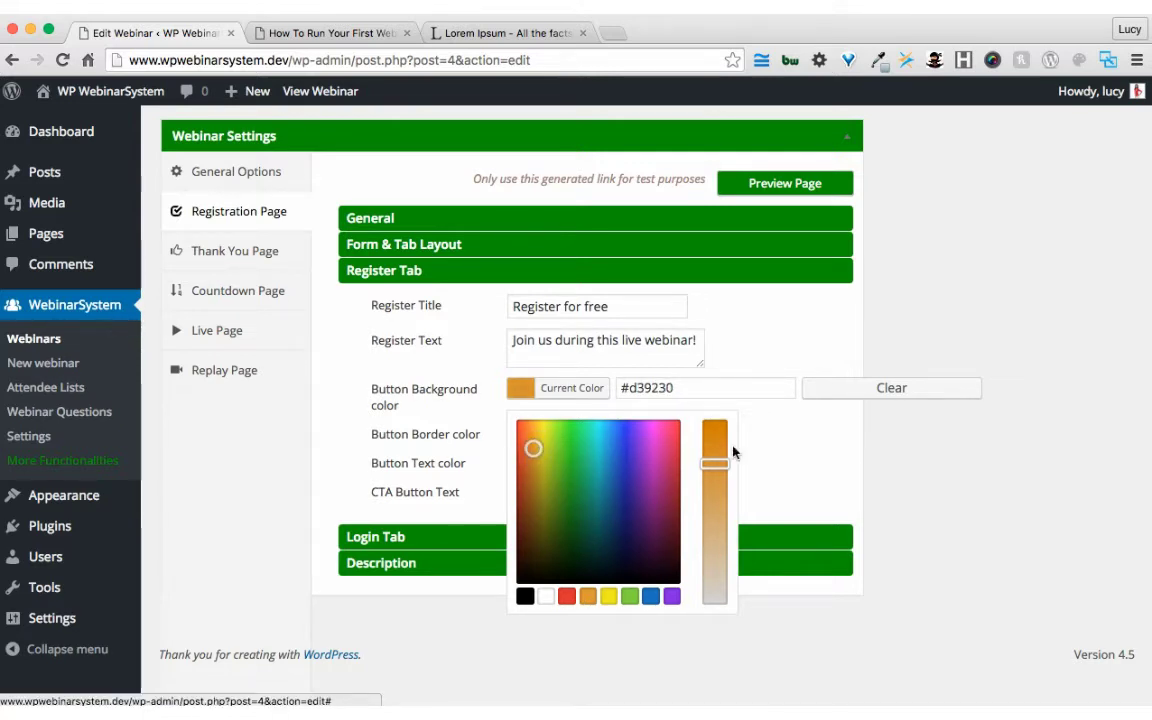
click(784, 465)
Step: Copy the register button's background color #d39230 into its button border color
click(528, 443)
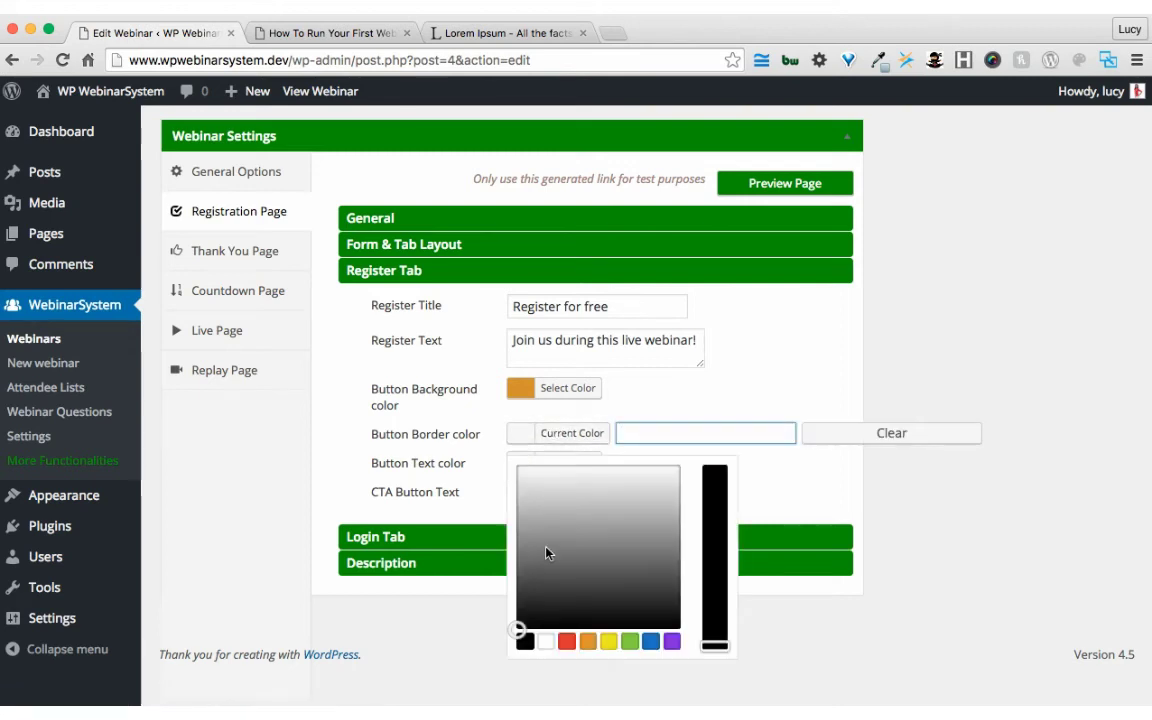
click(524, 392)
key(ctrl+a)
key(ctrl+c)
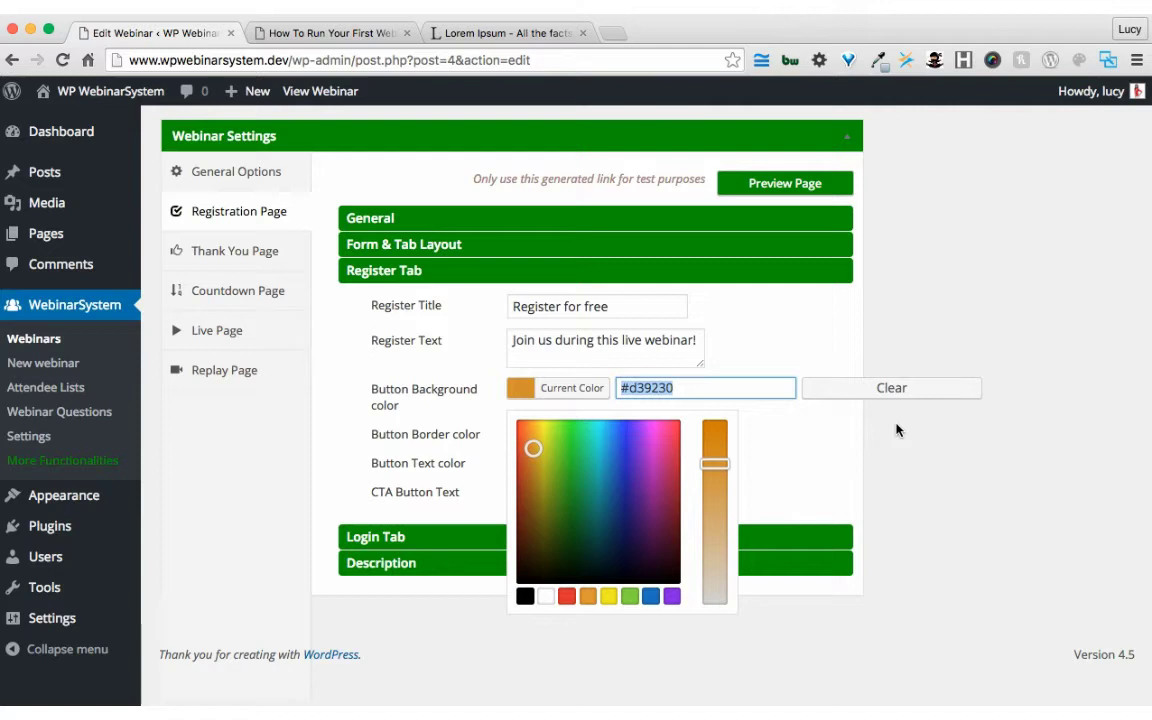
click(900, 429)
click(503, 438)
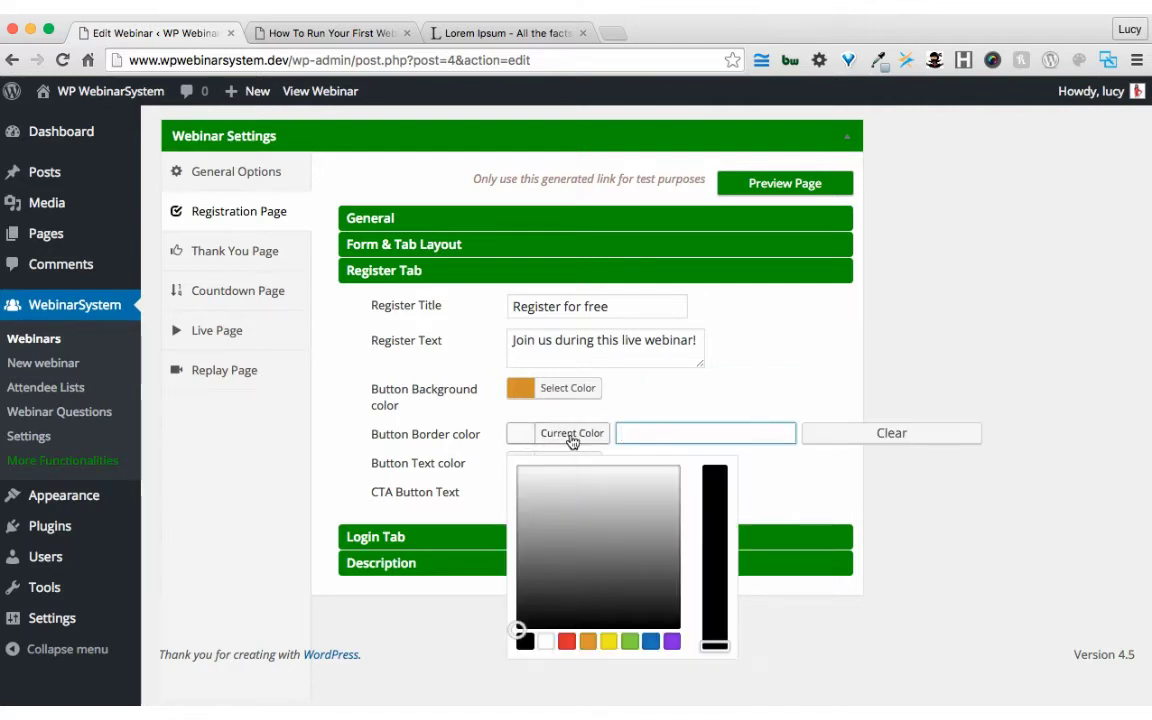
key(ctrl+v)
click(806, 492)
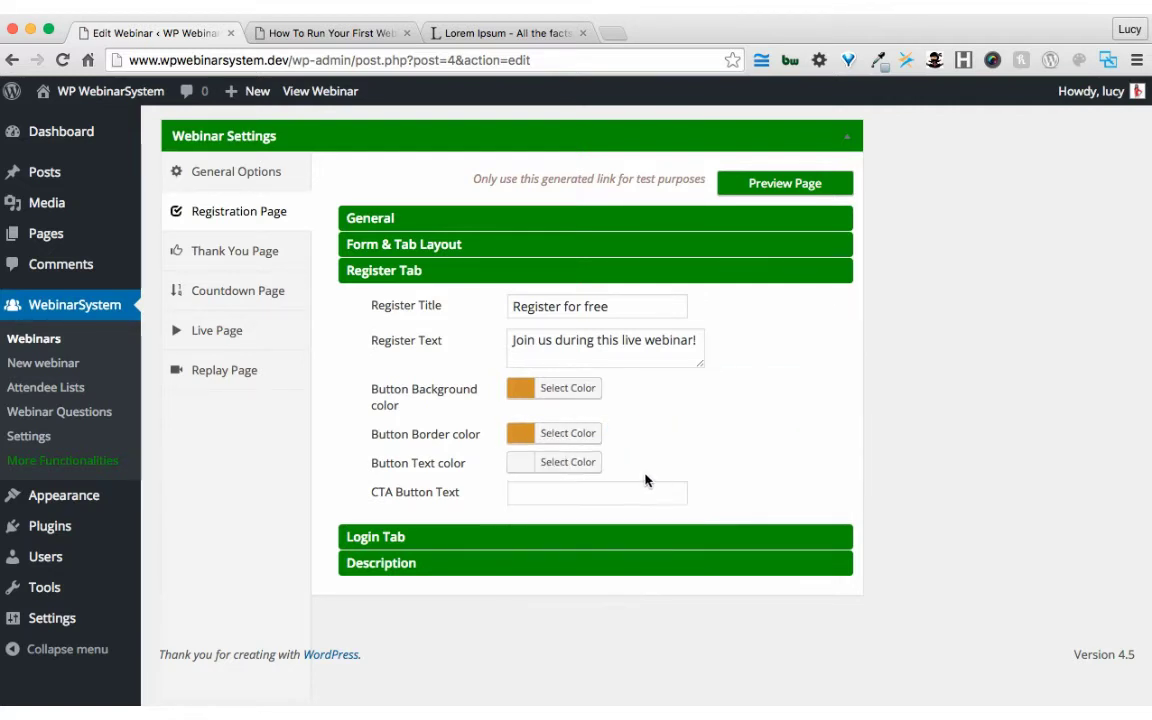
Step: Set the register button's text color to white (#ffffff) and its CTA text to "Yes, join for free!"
click(520, 470)
click(546, 670)
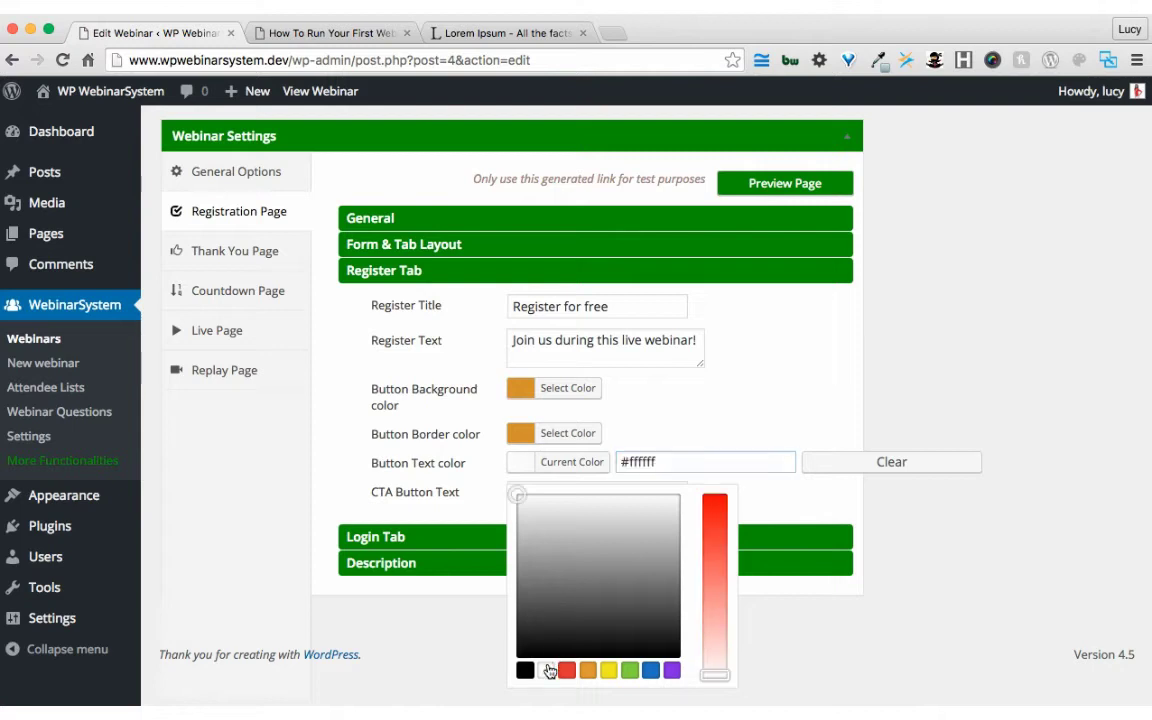
click(807, 504)
click(645, 493)
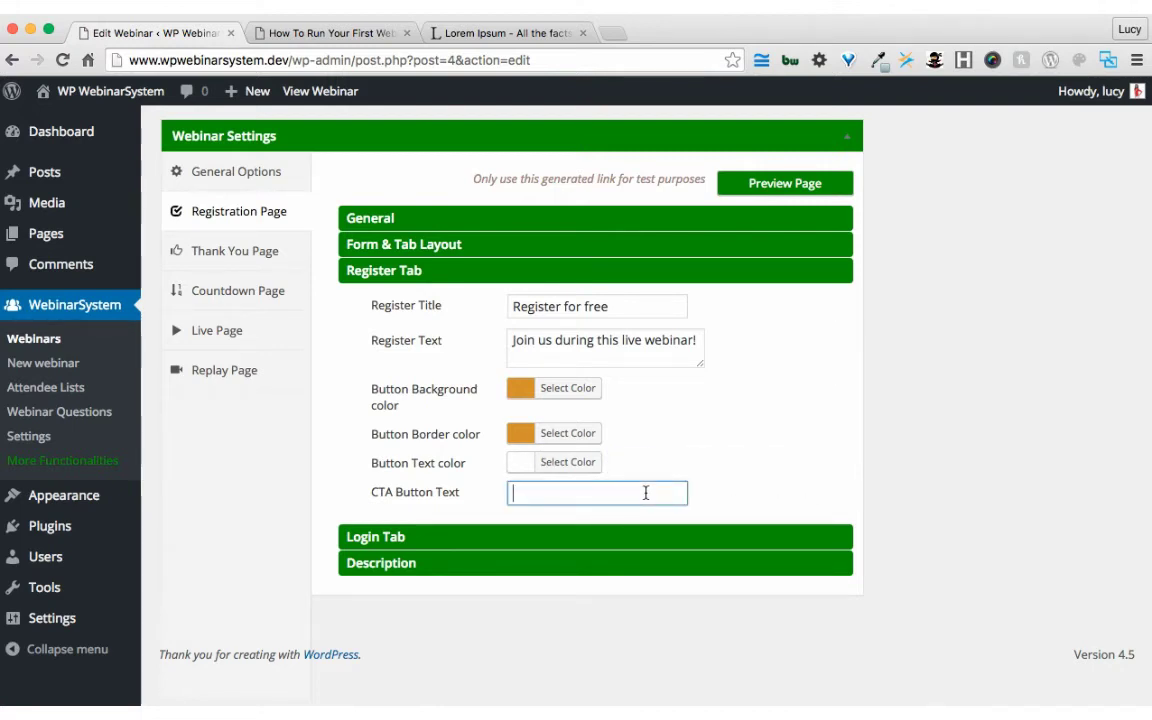
text(Yes, join for free!)
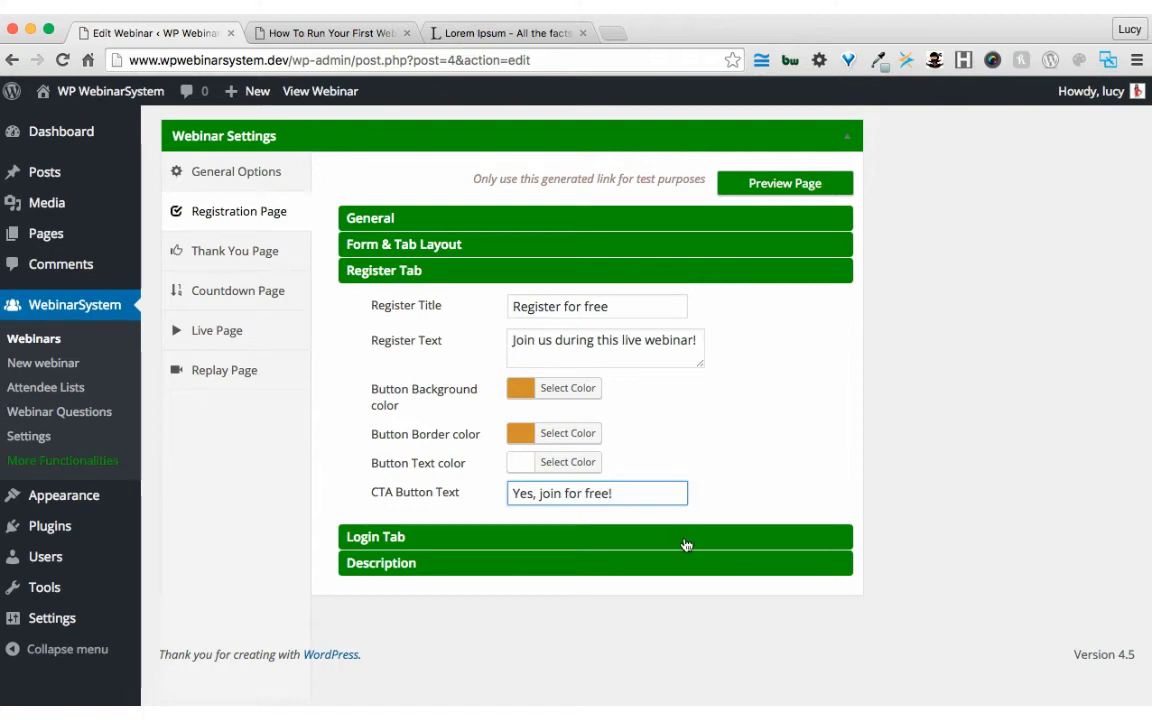
Step: Set the Login Tab's button text to "Login" and check the login form in the registration page preview
click(686, 545)
click(560, 523)
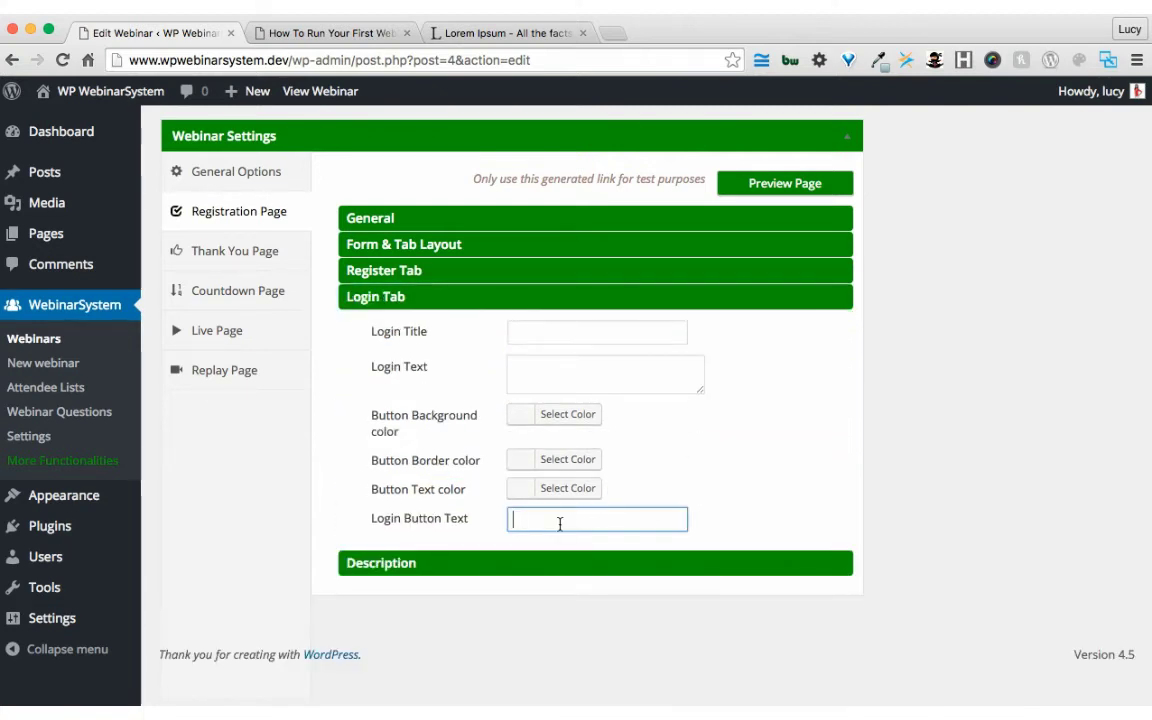
text(Login)
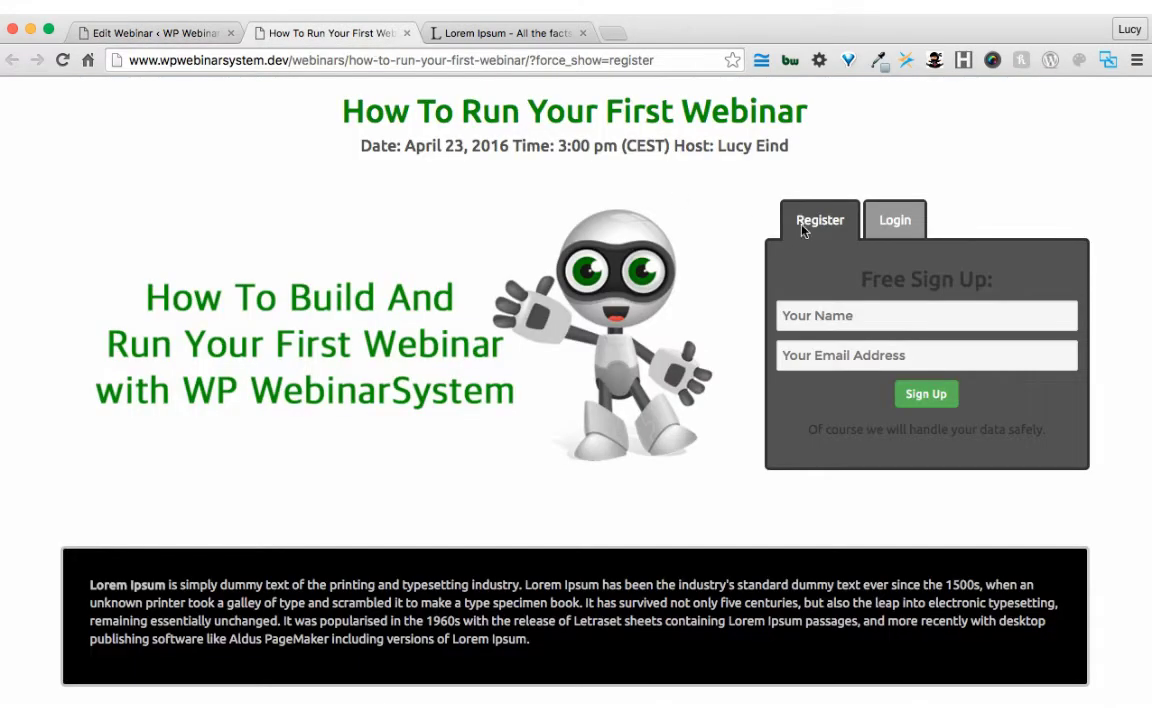
click(893, 222)
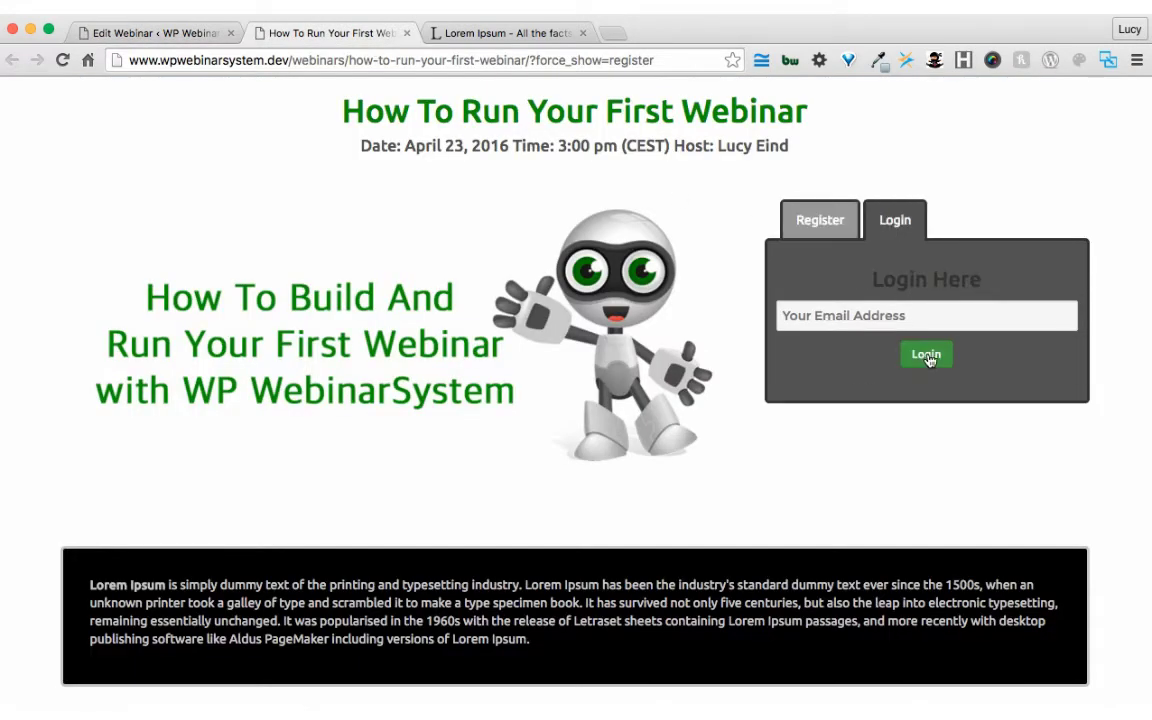
click(174, 32)
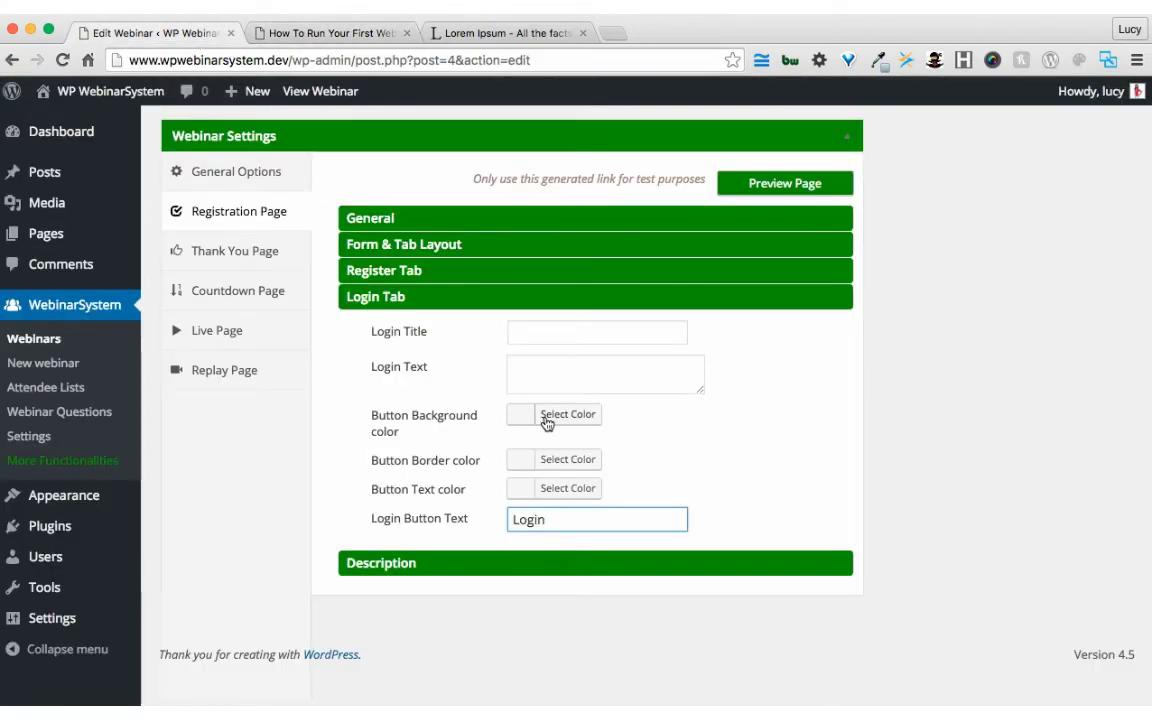
Step: Set the login title to "Login" and the login text to "Sign up with the email address you register with here:"
click(552, 322)
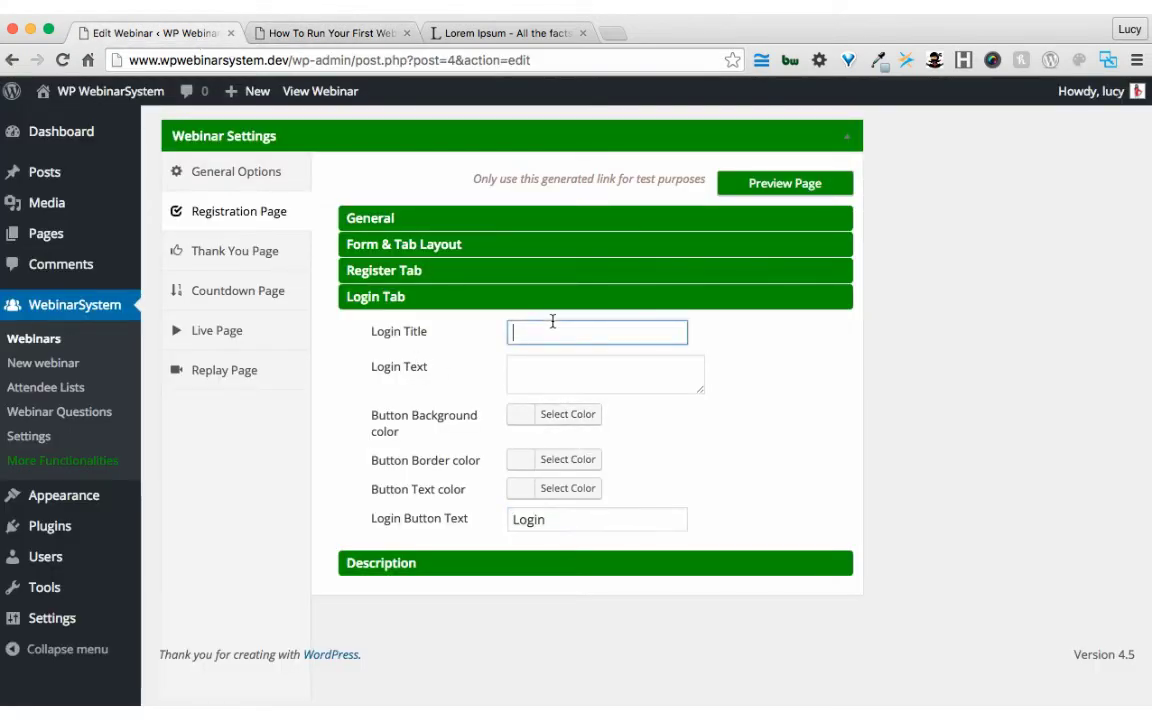
text(Login)
click(574, 379)
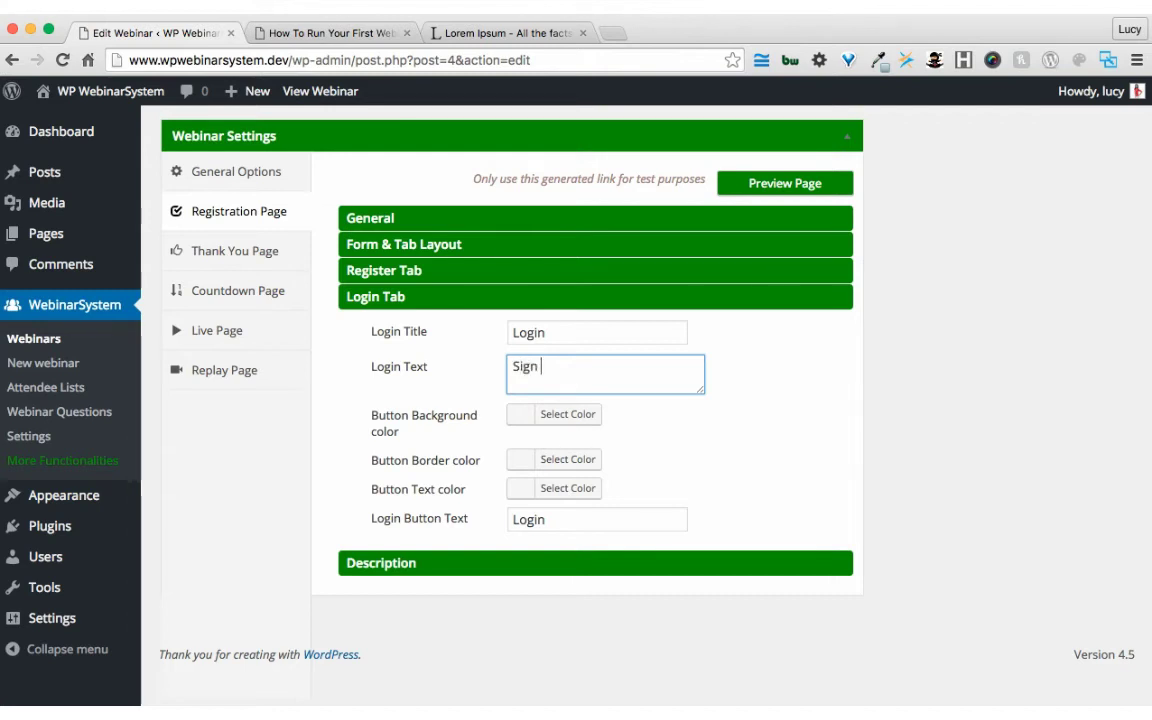
text(Sign up with the email addr)
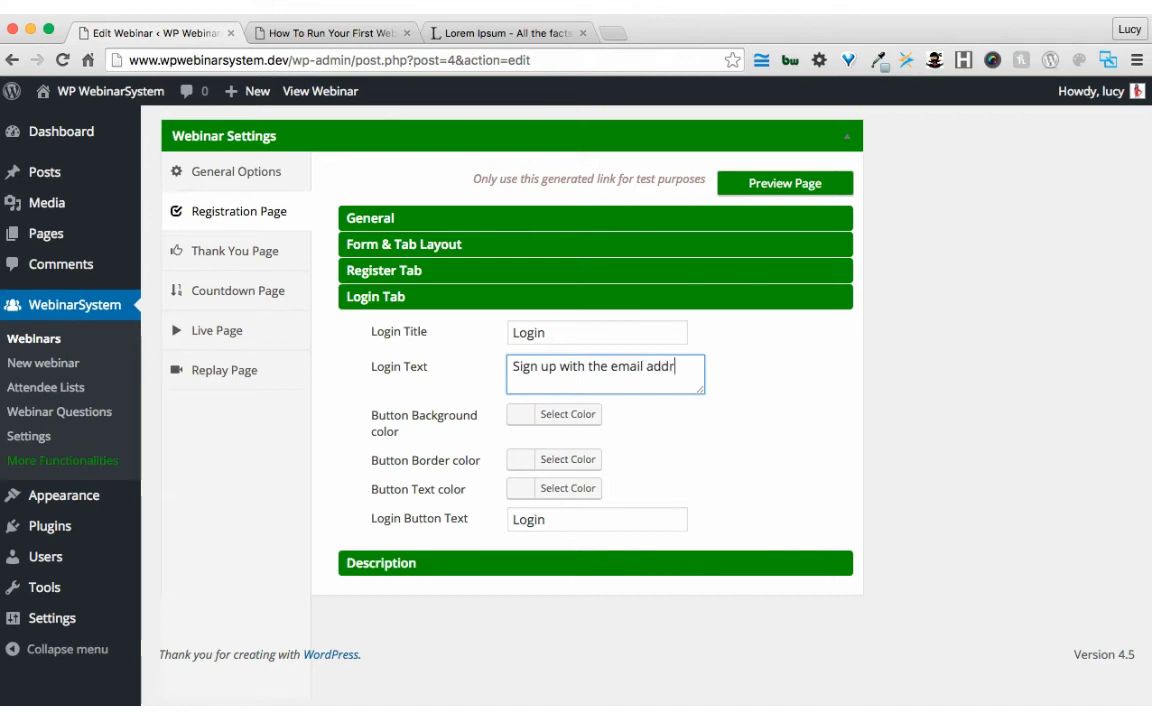
text(ess you register with here:)
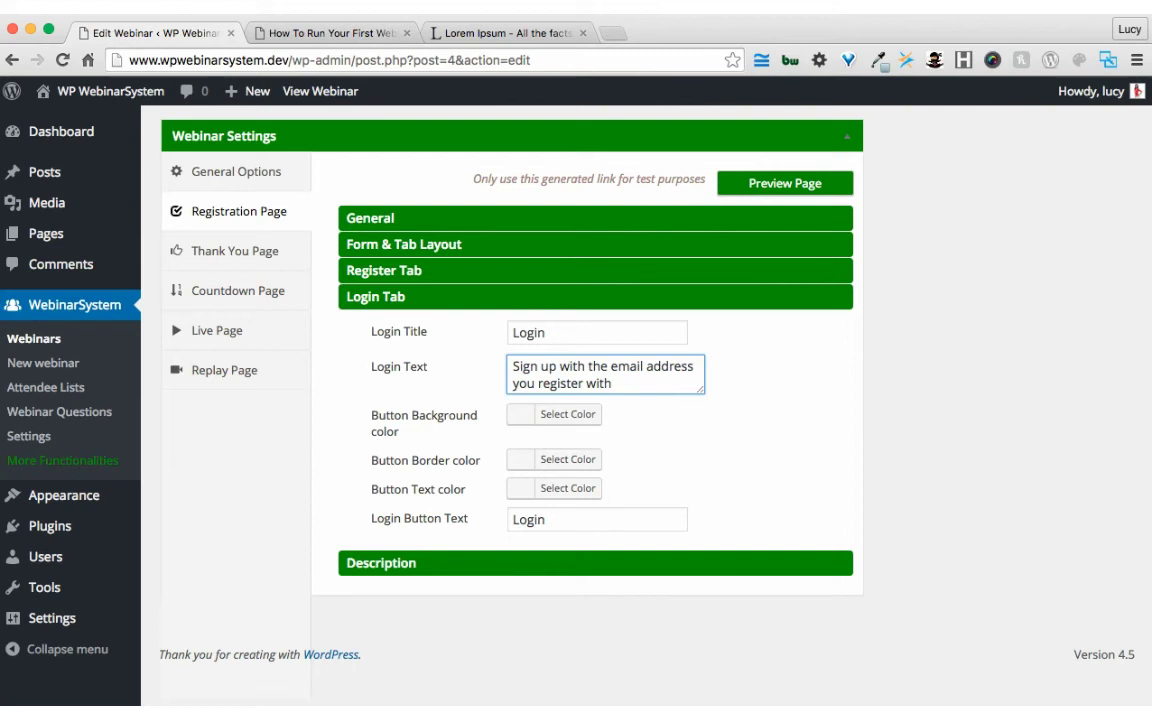
Step: Set the login button's background color and border color to the orange preset
click(510, 414)
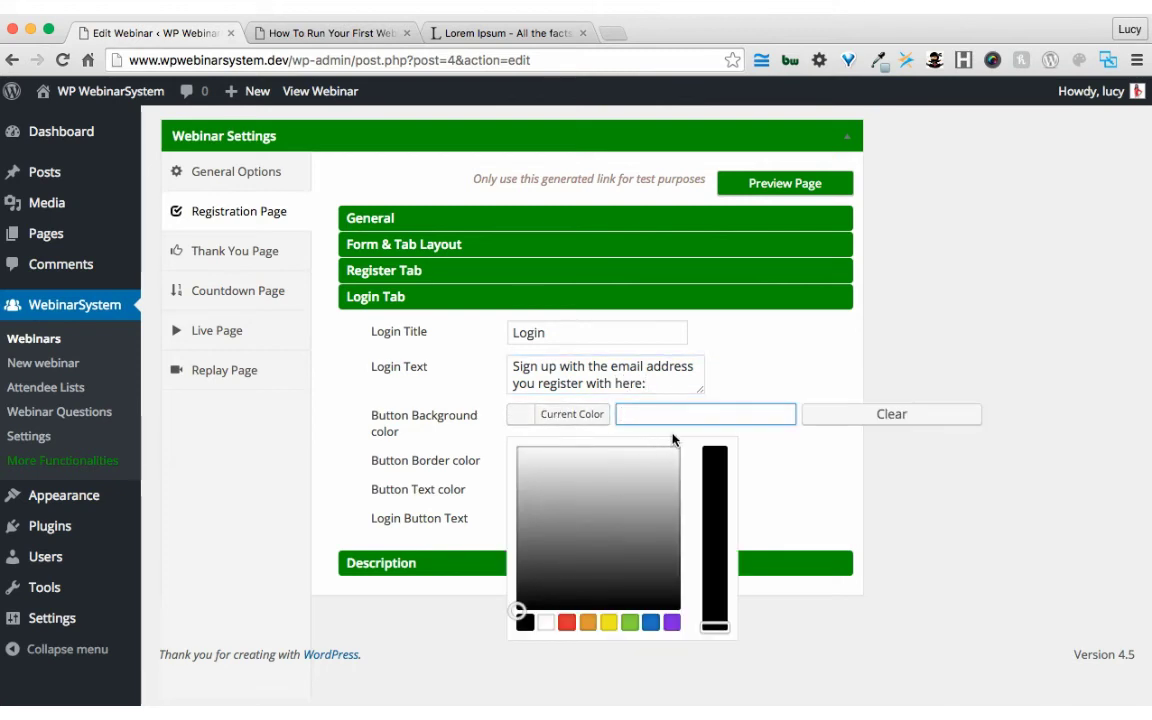
click(828, 463)
click(517, 415)
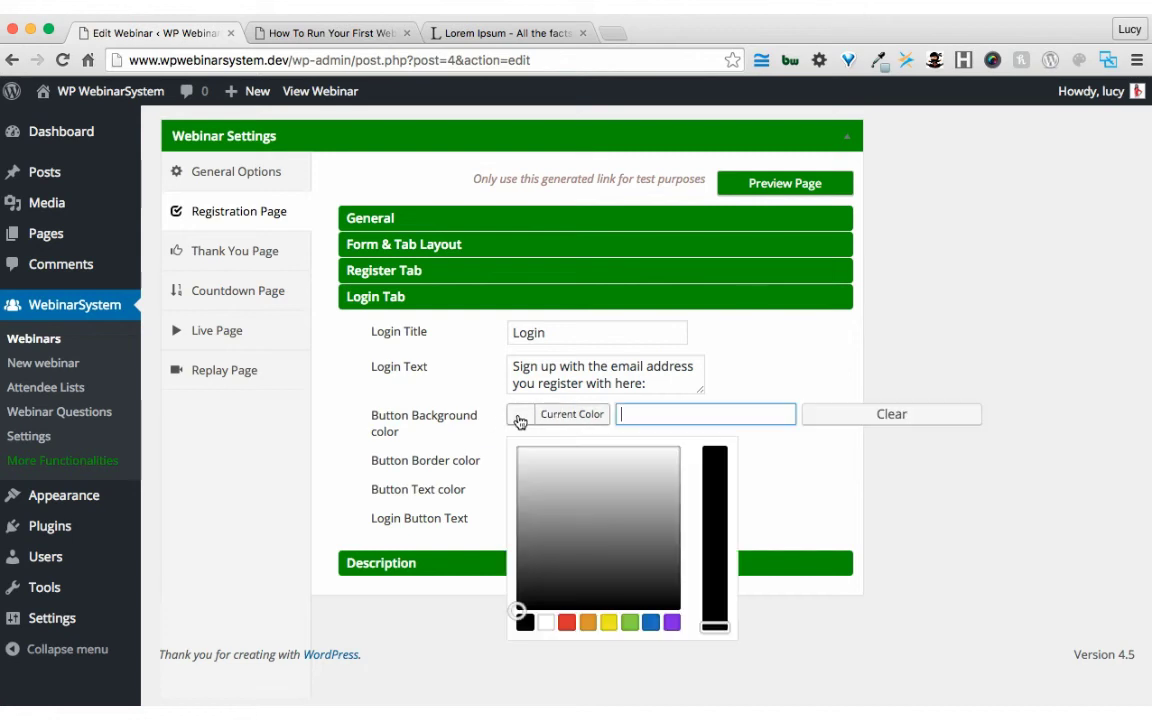
click(588, 622)
click(797, 476)
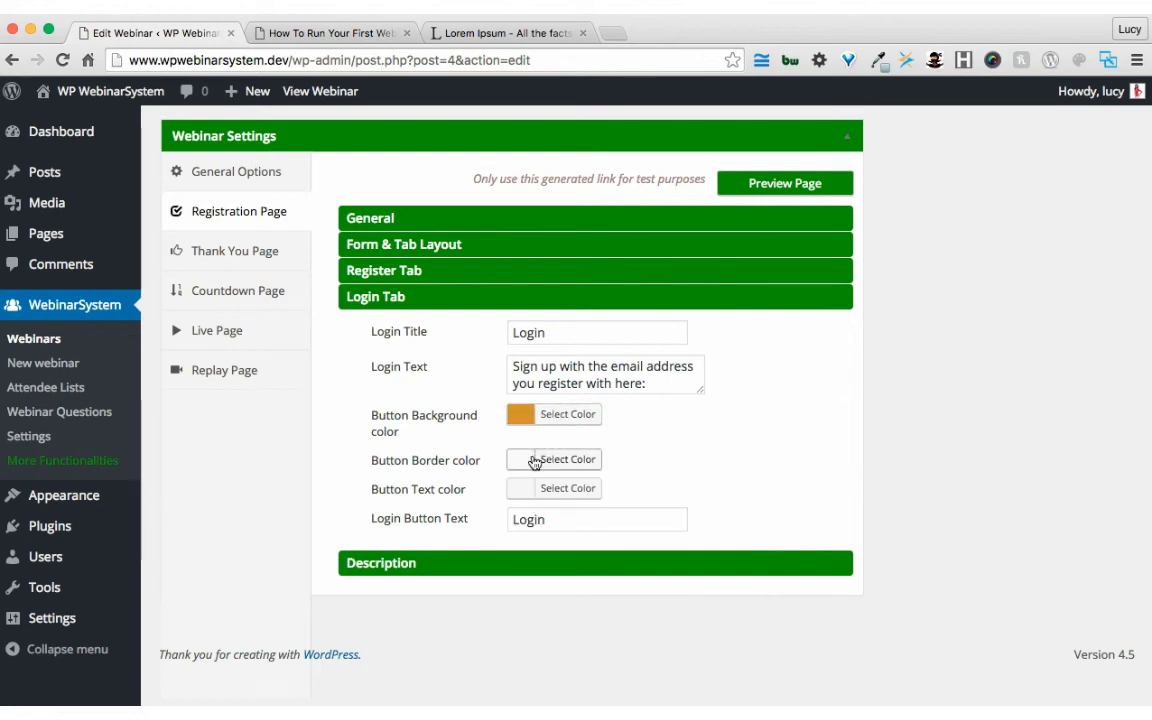
click(535, 460)
click(588, 667)
click(805, 525)
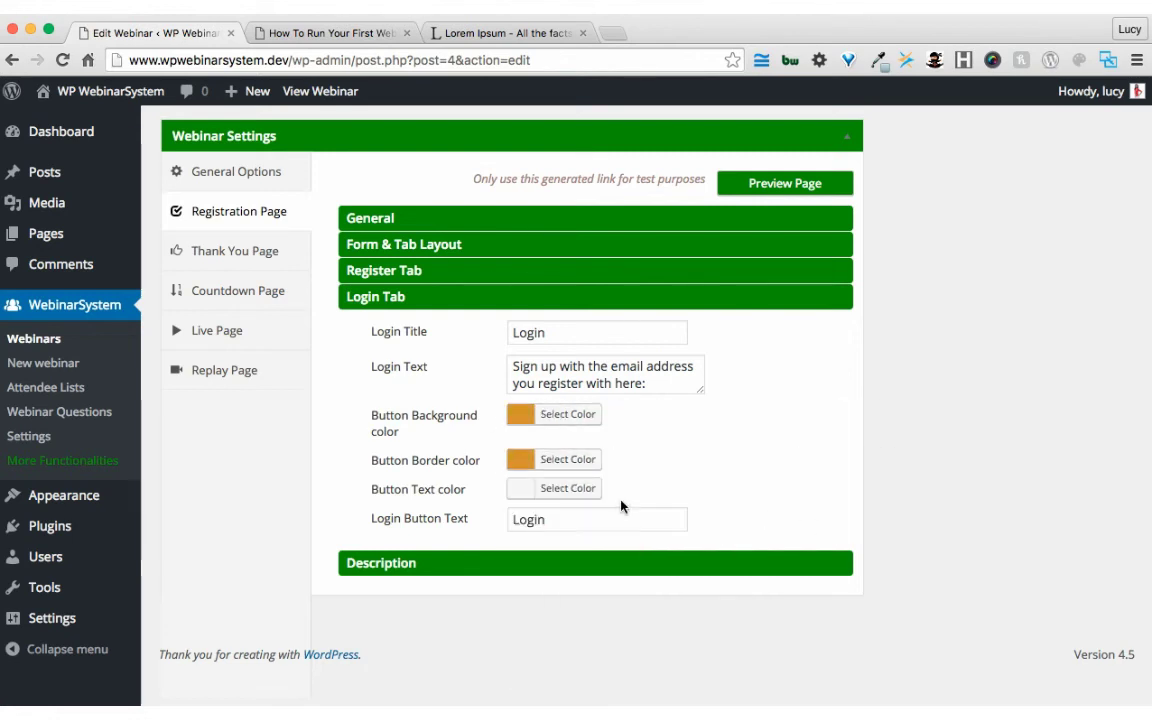
Step: Set the login button's text color to the white preset
click(527, 489)
click(545, 697)
click(468, 642)
Step: Check the description block in the registration page preview and set the description text color to the white preset
click(553, 563)
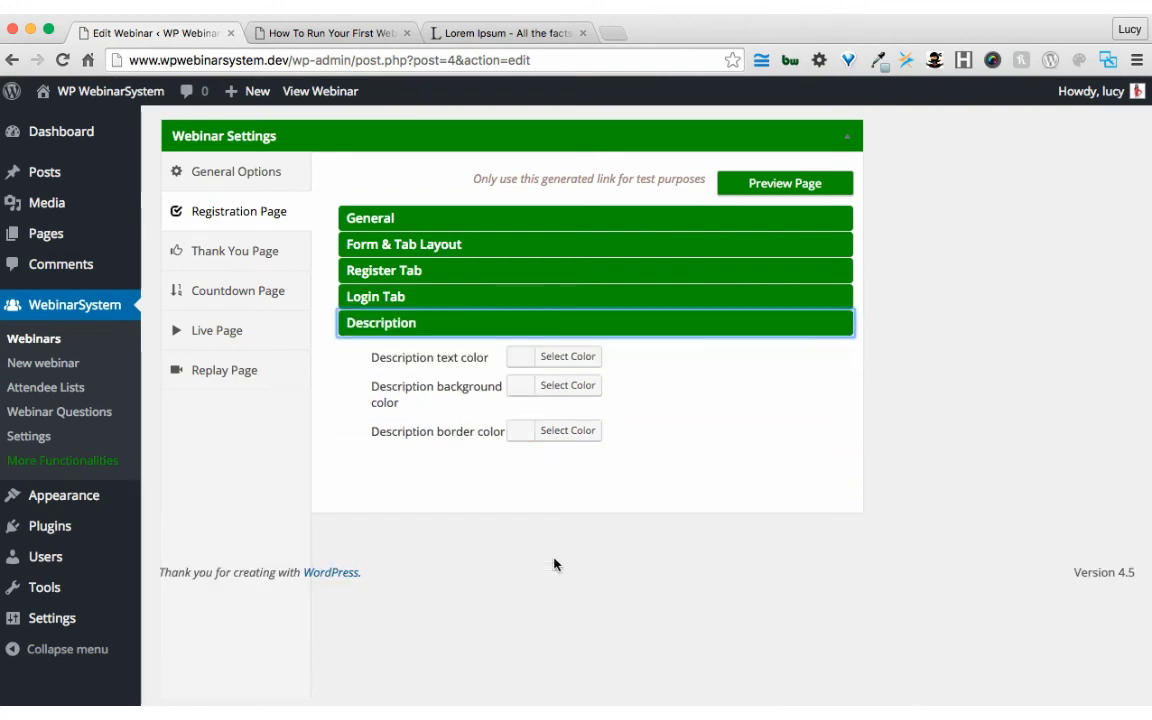
click(285, 34)
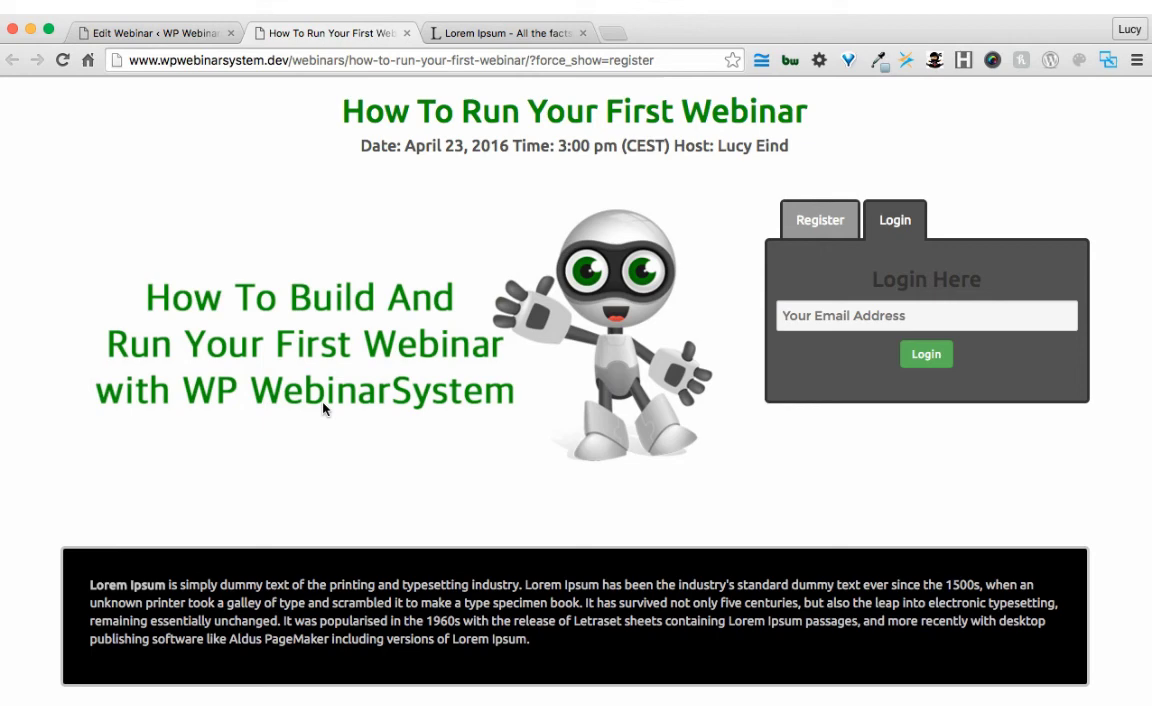
click(140, 38)
click(519, 358)
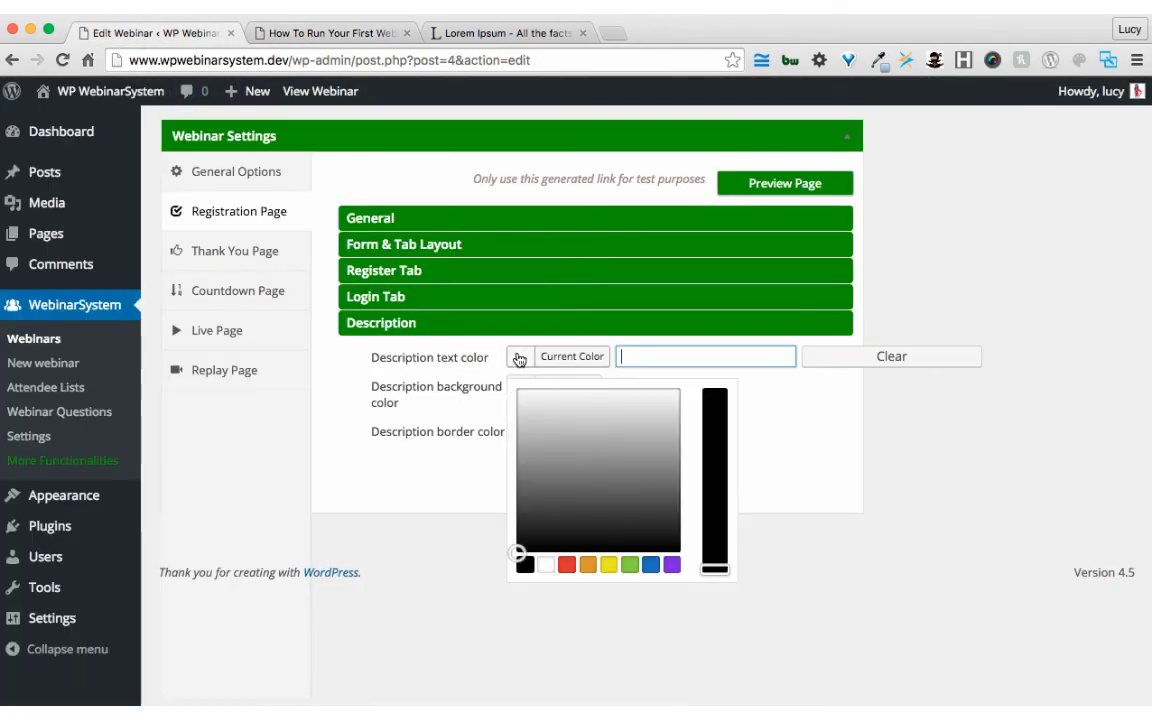
click(546, 566)
click(483, 522)
Step: Set the description's background color and border color to #009900
click(527, 389)
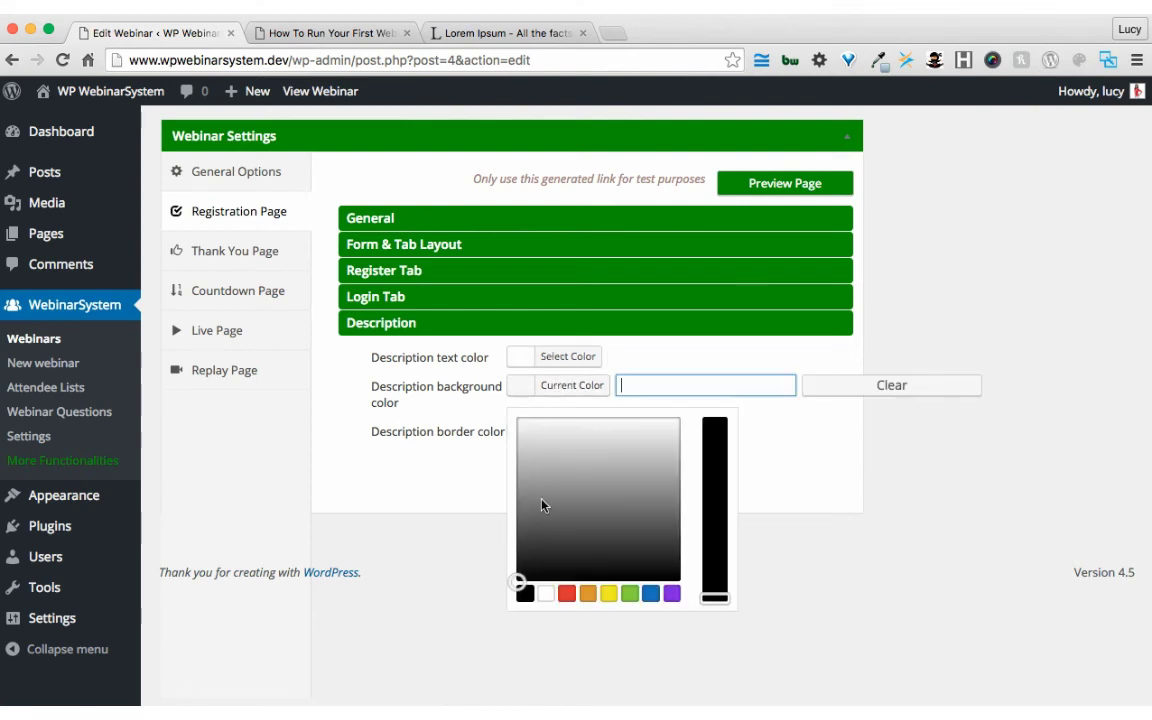
text(009900)
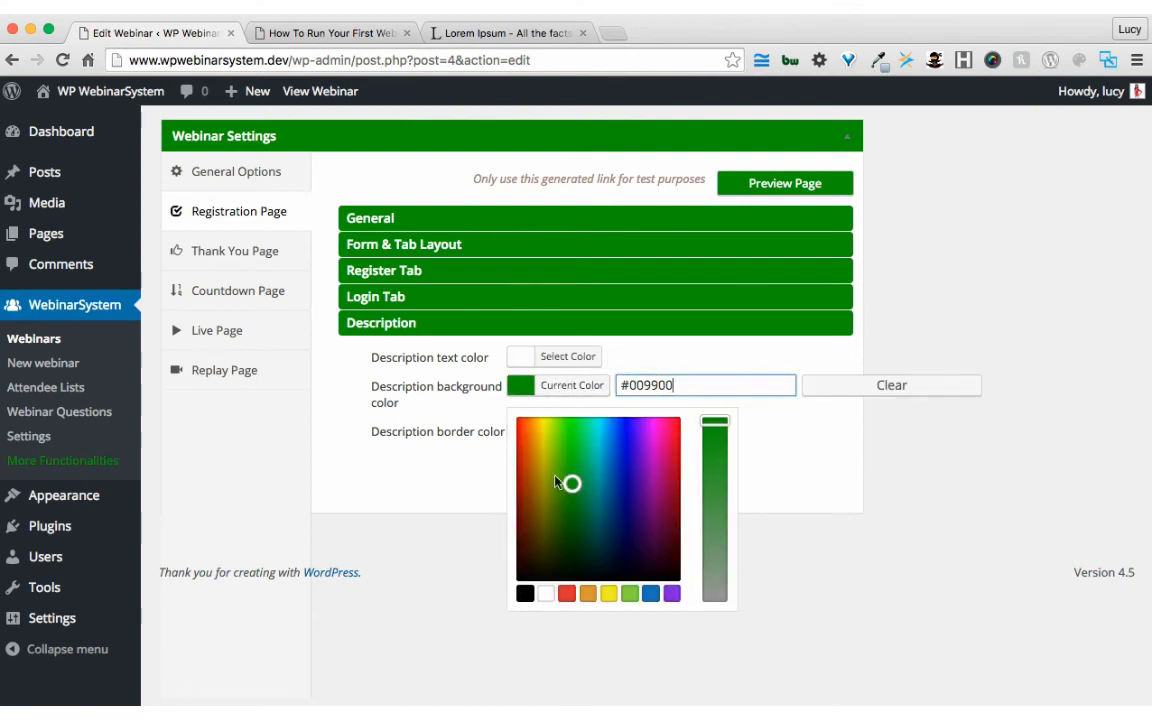
click(491, 494)
click(522, 432)
text(00)
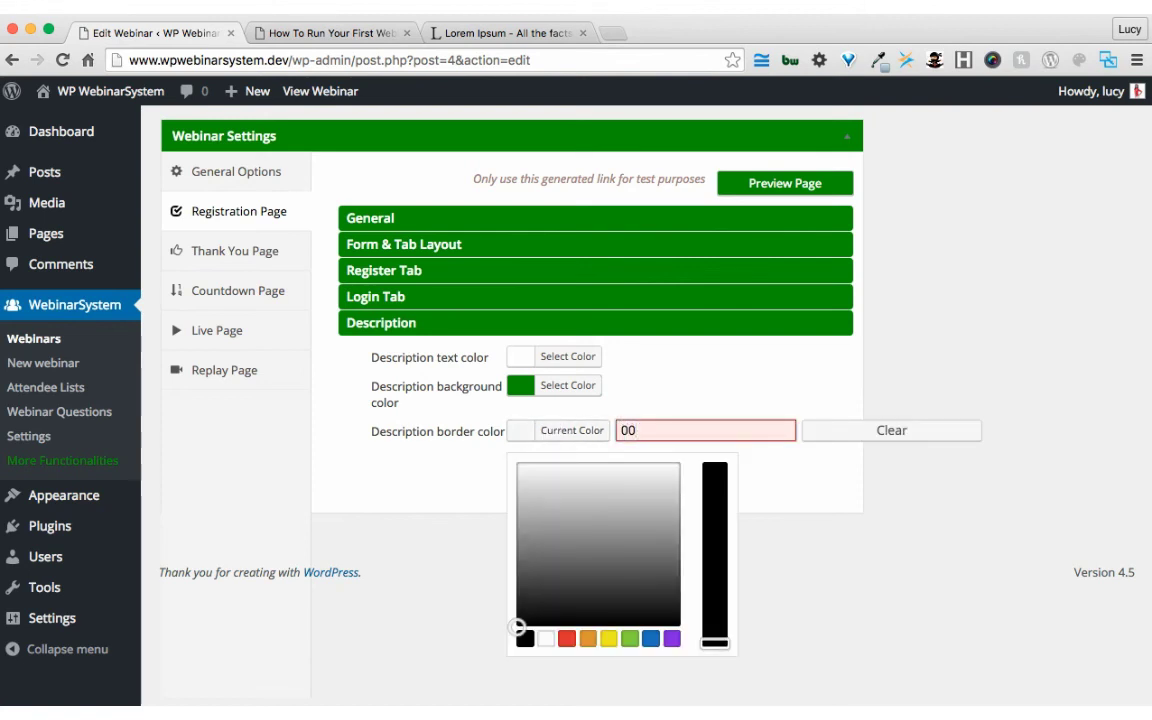
text(9900)
click(926, 357)
Step: Update the webinar to save the registration page settings
scroll(926, 357, up, 3)
scroll(926, 357, up, 5)
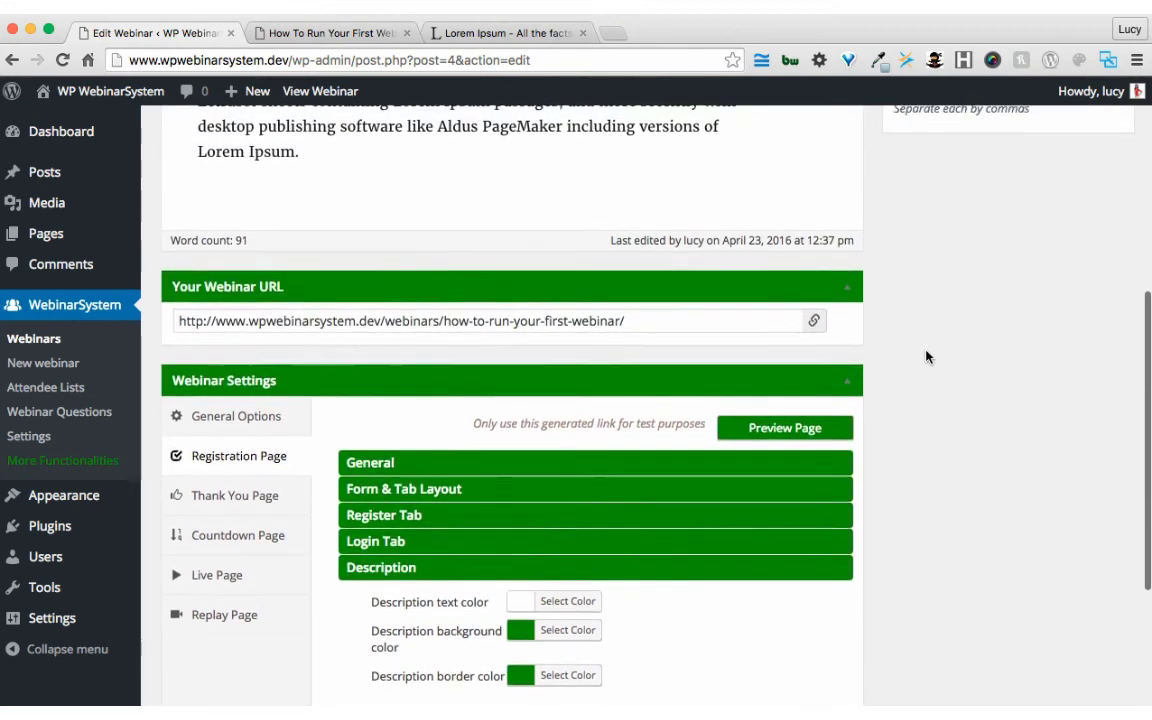
click(1084, 181)
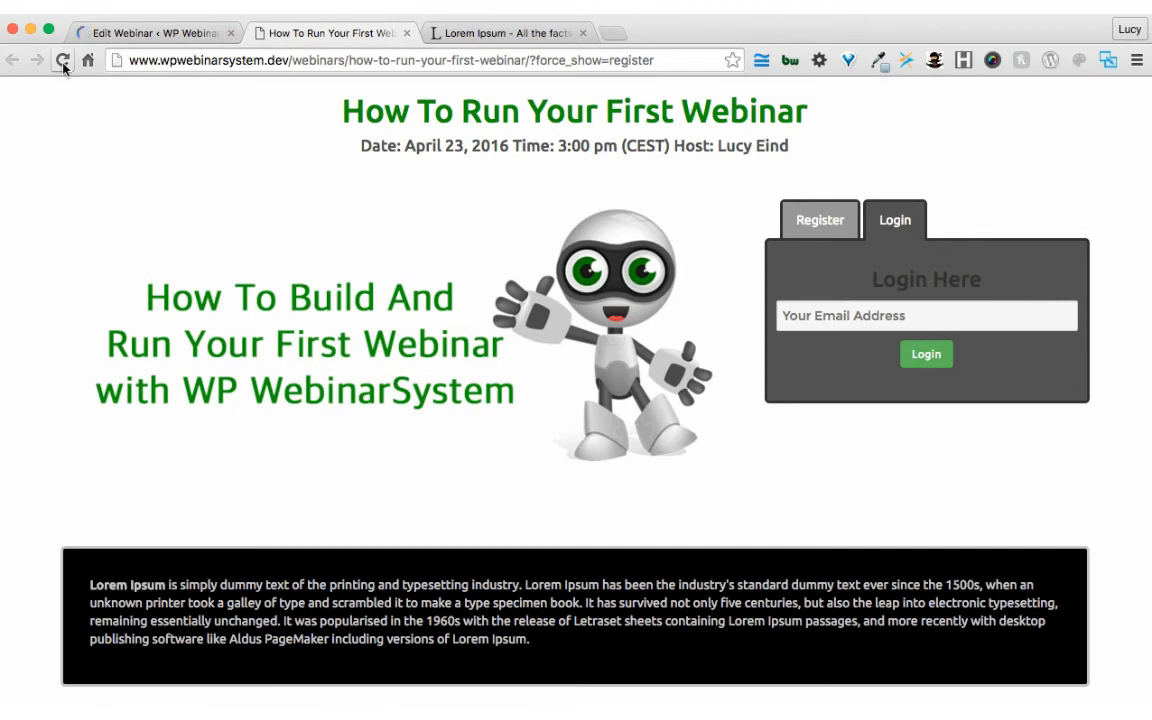
Step: Reload the registration page preview and examine the description block and the Register and Login forms
click(62, 62)
scroll(705, 267, down, 1)
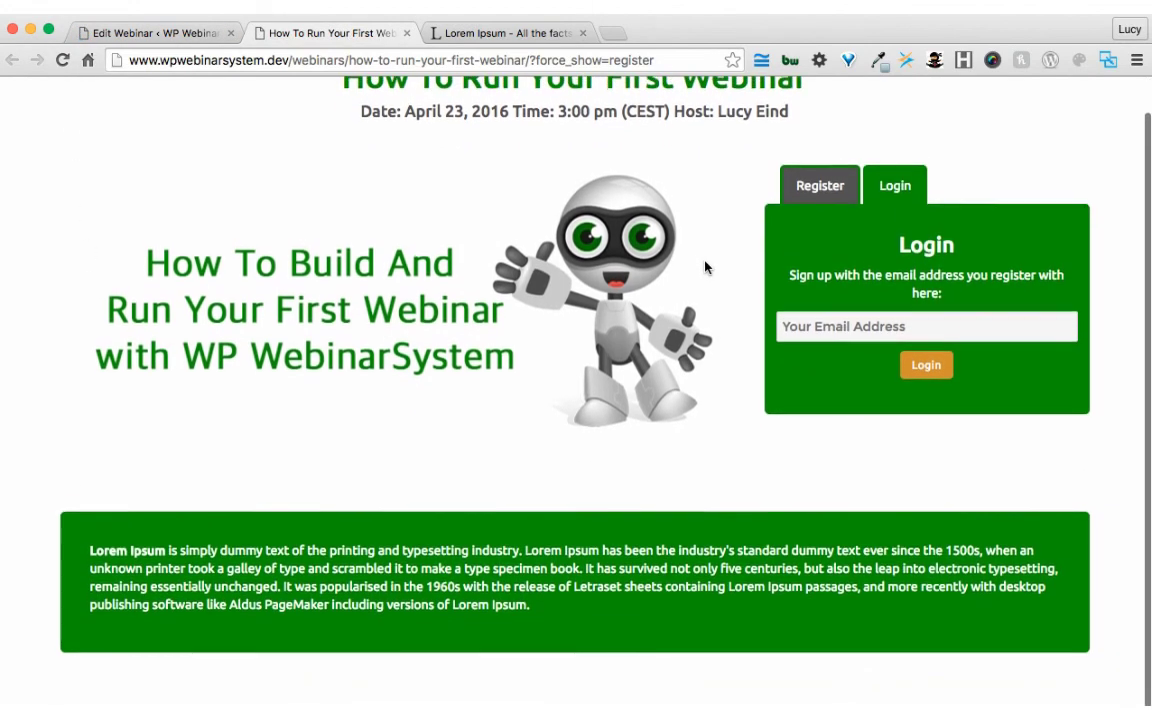
scroll(504, 202, up, 1)
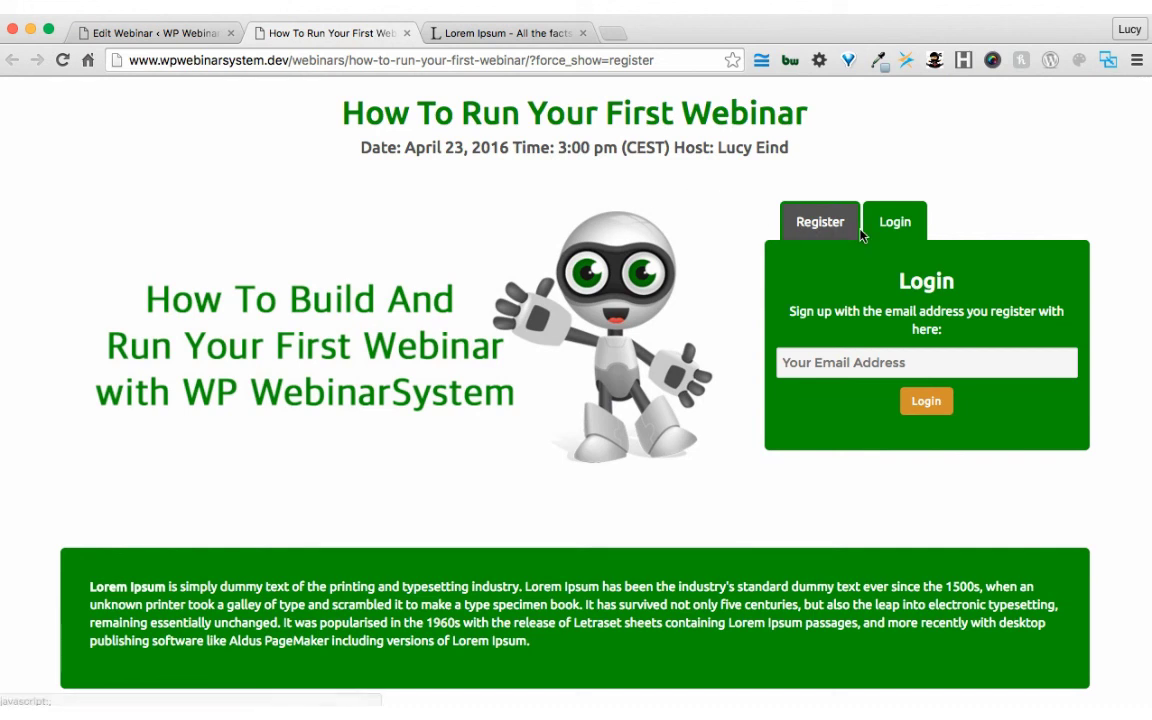
click(828, 226)
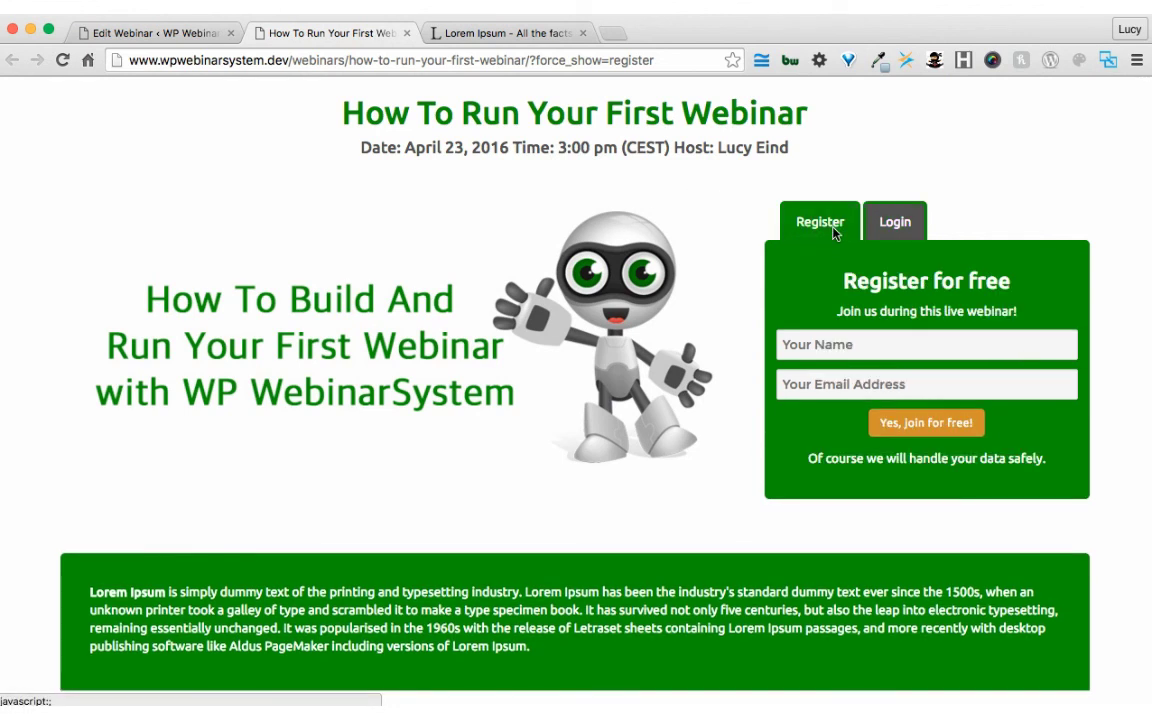
click(889, 226)
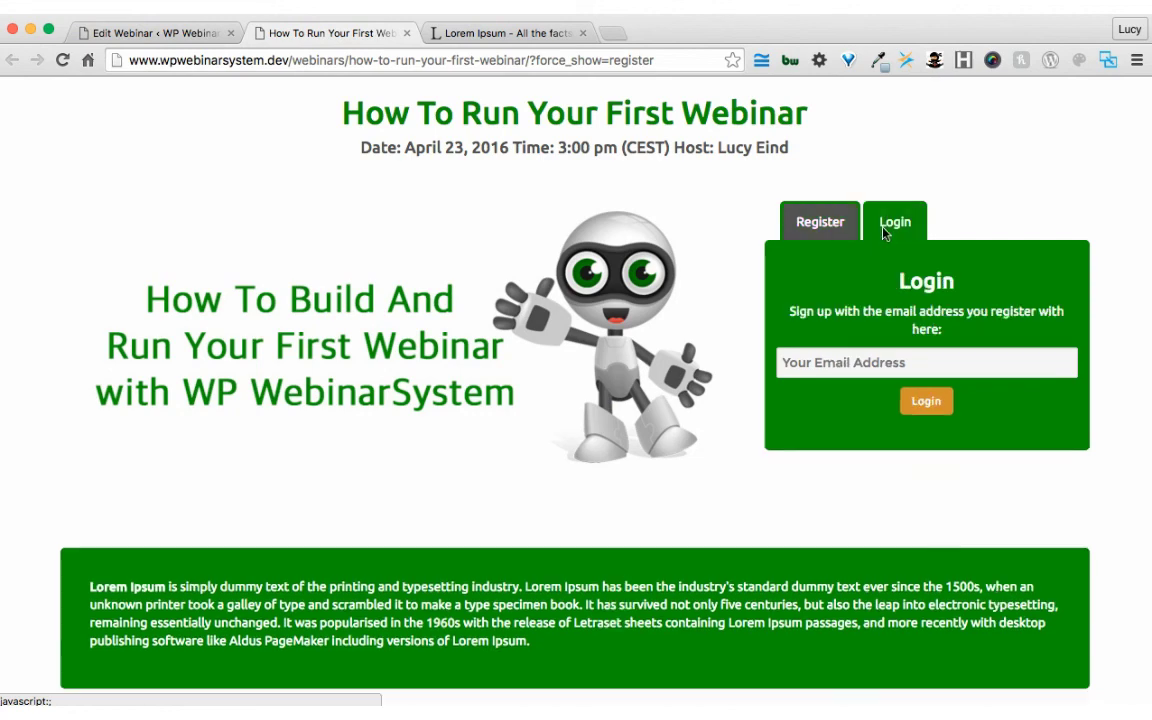
click(798, 212)
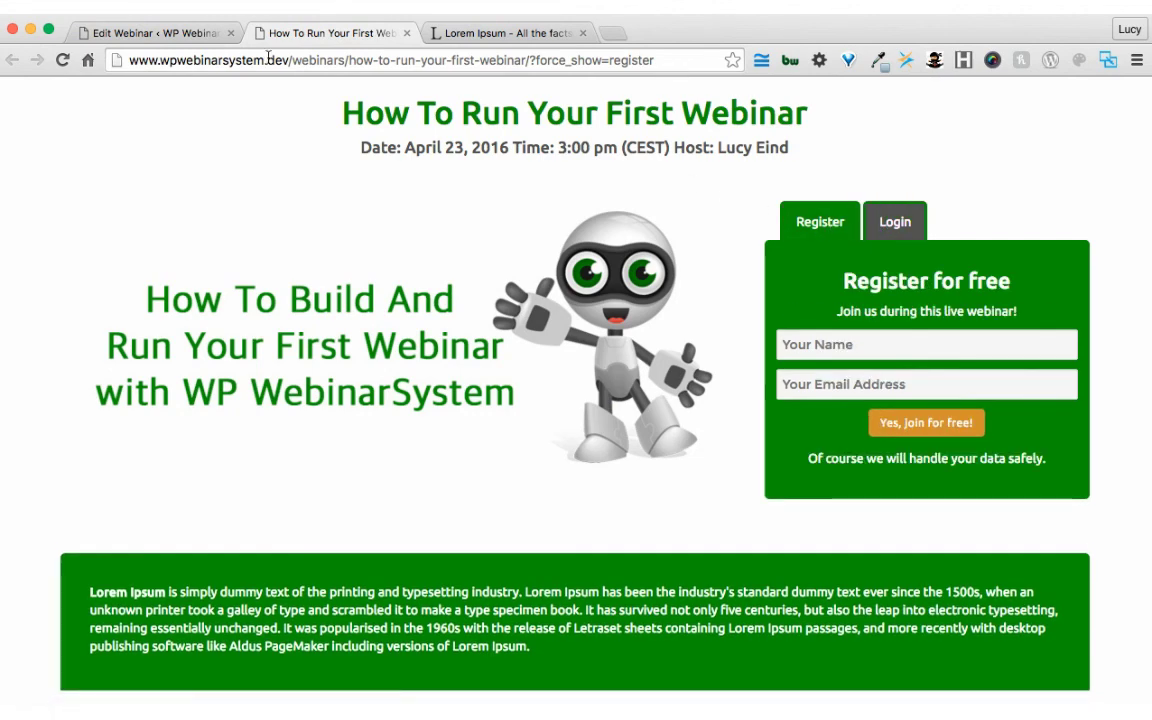